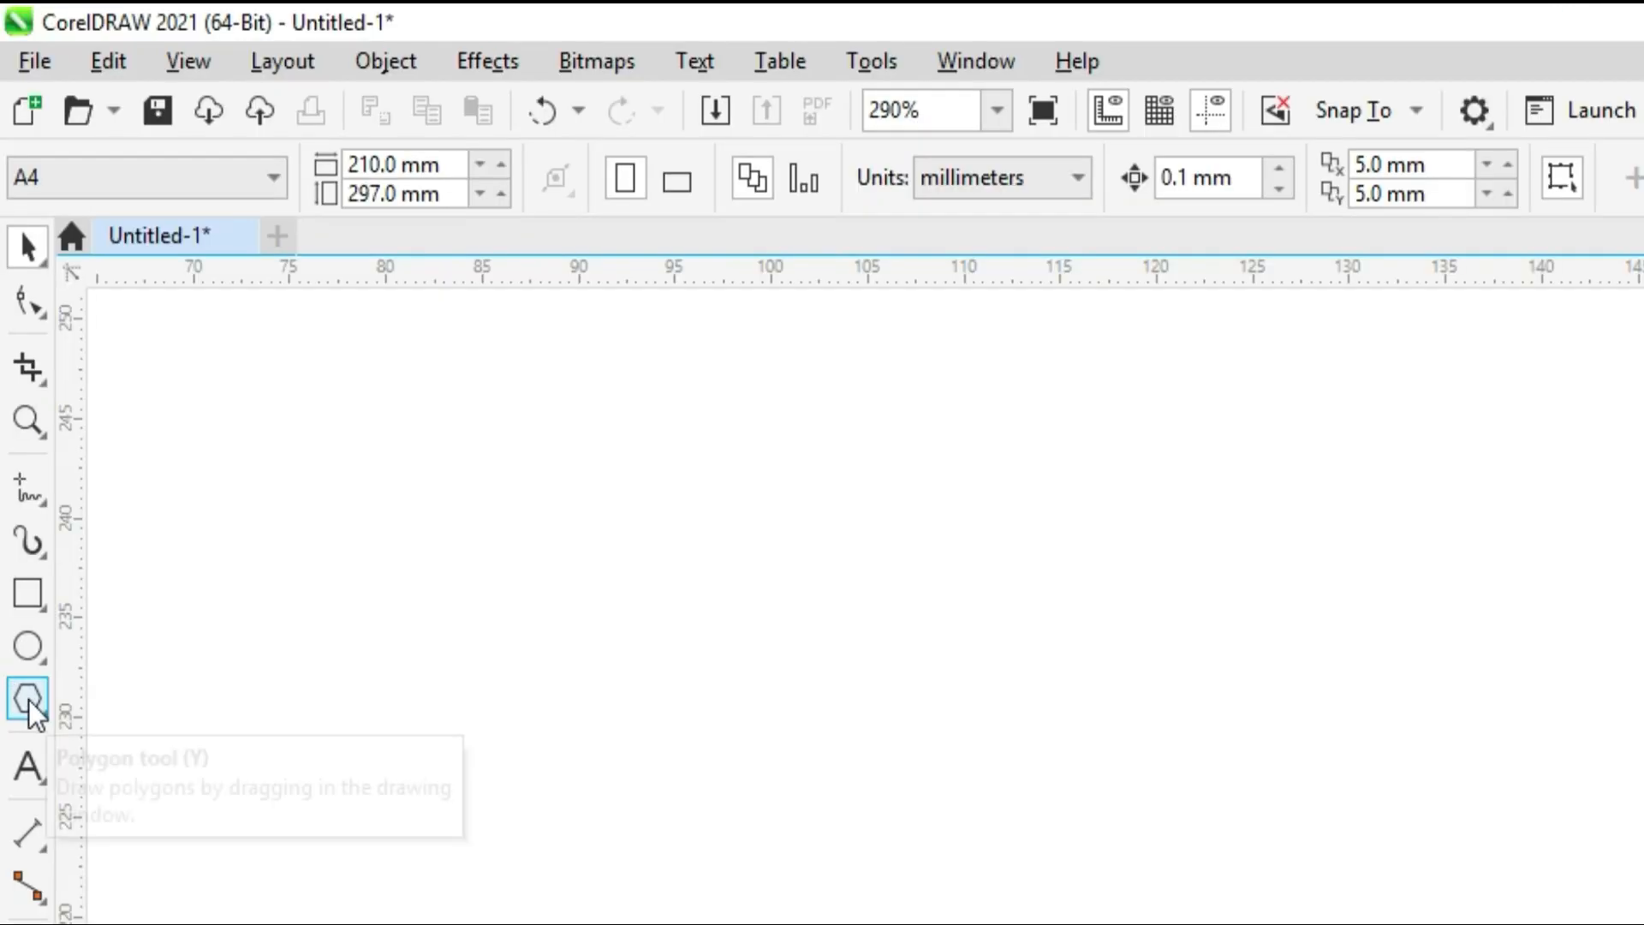
Step: Draw a six-sided polygon about 30 mm across in the upper part of the page and shift it slightly down and right
{"action": "left_click", "coordinate": [28, 701]}
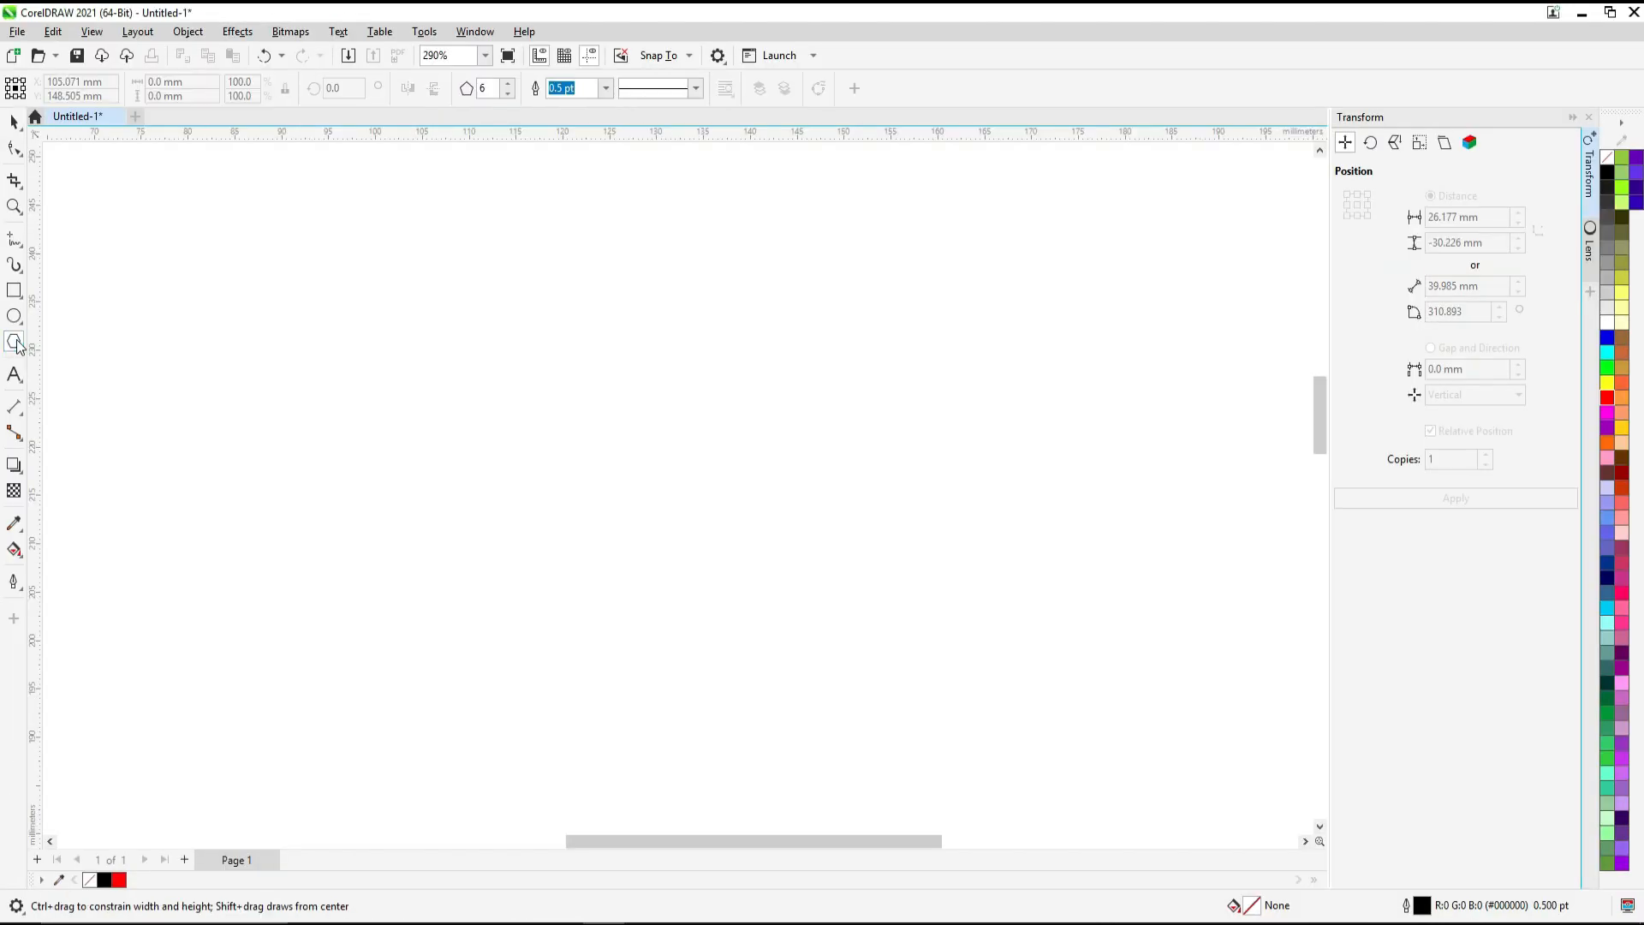
{"action": "left_click", "coordinate": [482, 88]}
{"action": "left_click_drag", "start_coordinate": [463, 334], "coordinate": [564, 437]}
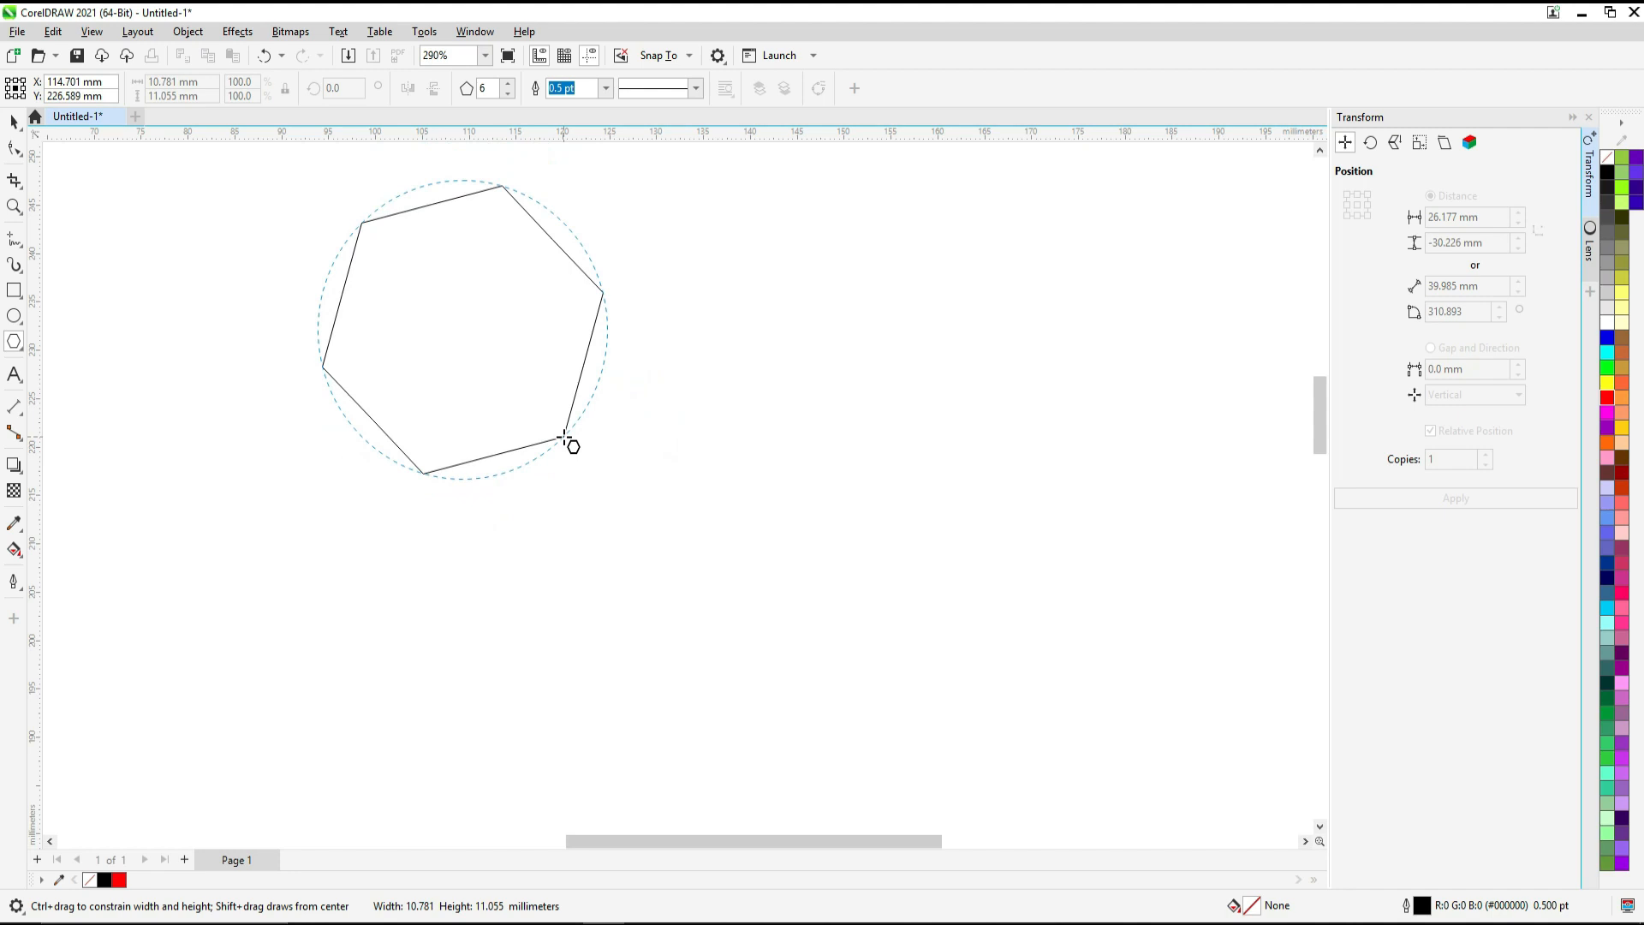
{"action": "left_click_drag", "start_coordinate": [564, 437], "coordinate": [567, 439]}
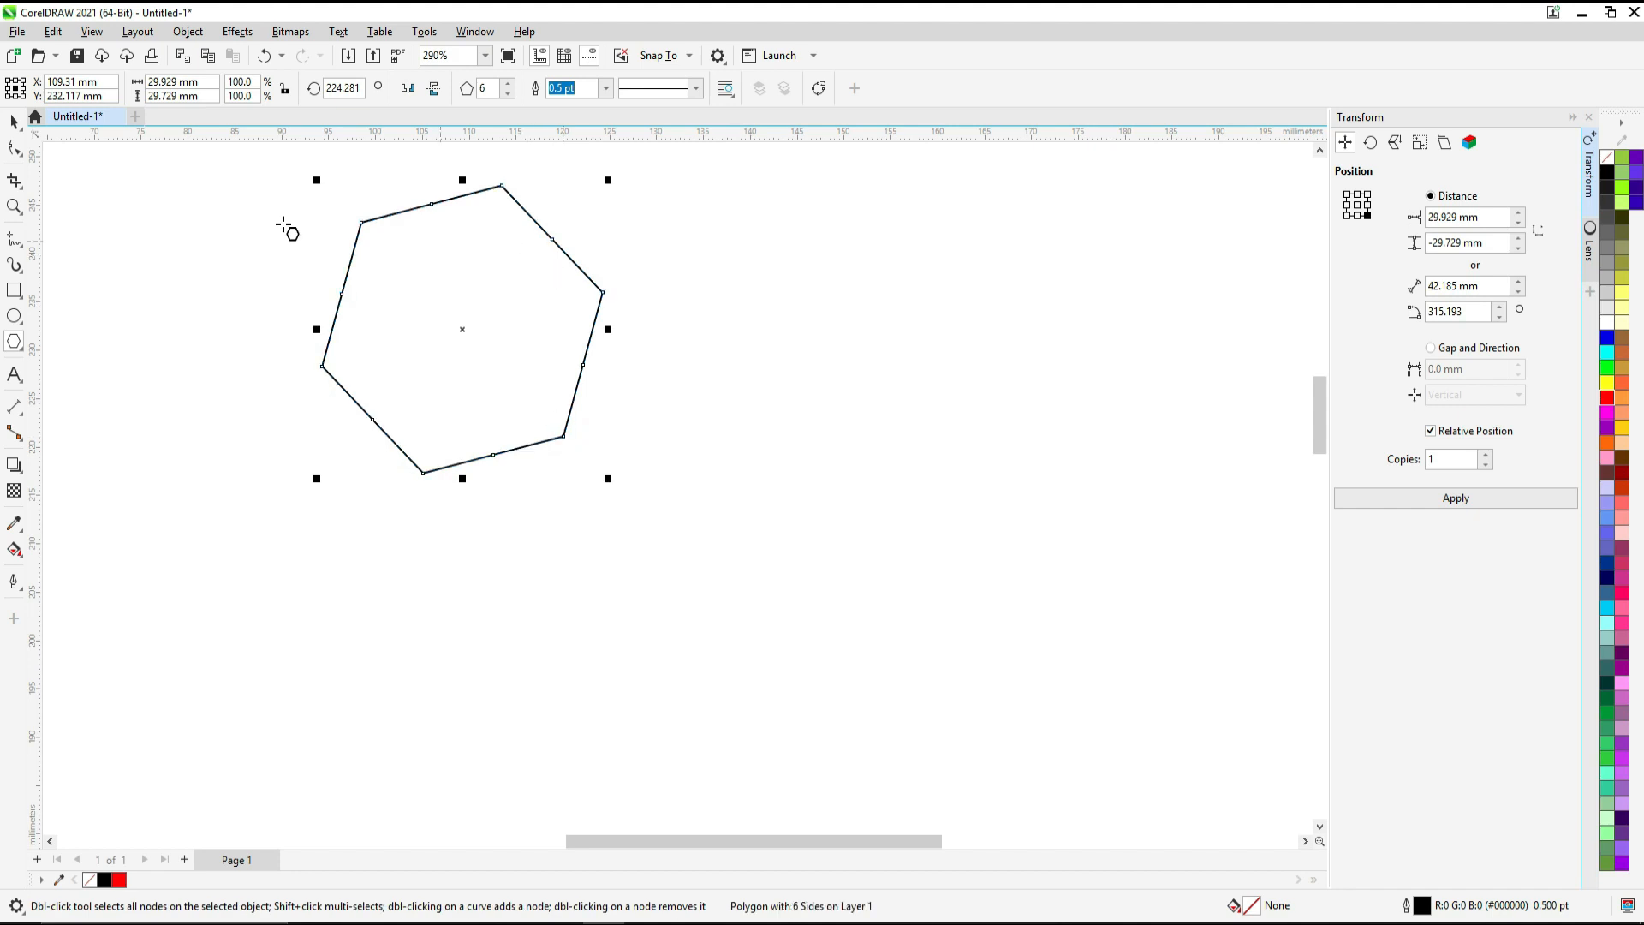
{"action": "left_click", "coordinate": [12, 123]}
{"action": "left_click_drag", "start_coordinate": [466, 341], "coordinate": [499, 414]}
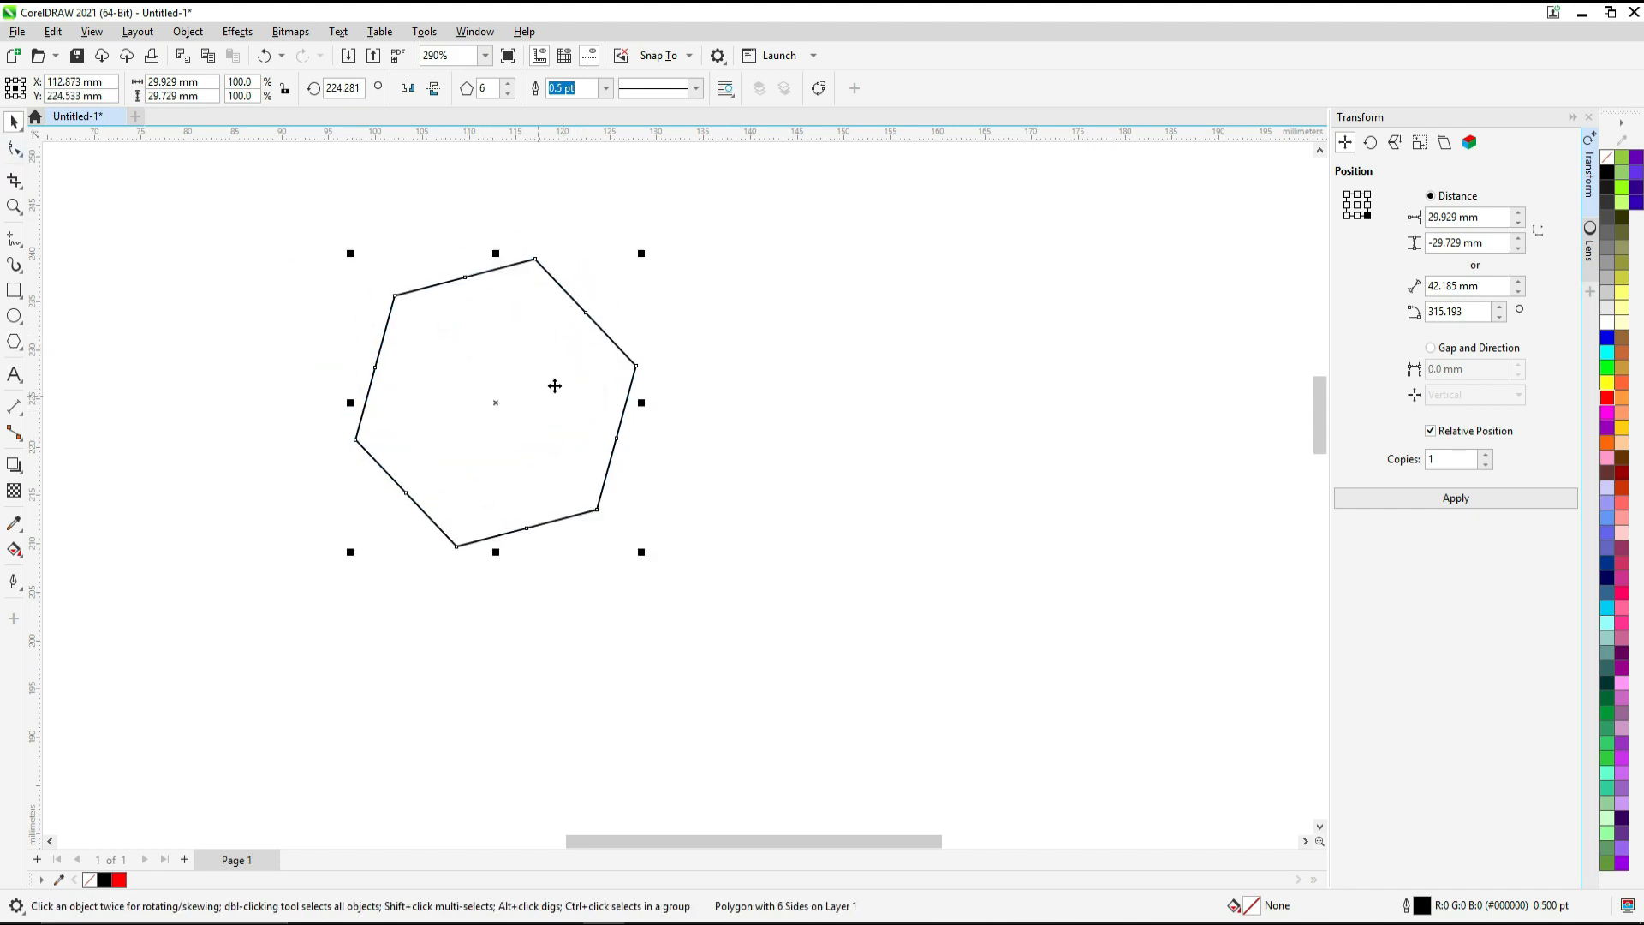
Step: Try to rotate the hexagon freehand about its centre and undo the rotation
{"action": "left_click", "coordinate": [496, 402]}
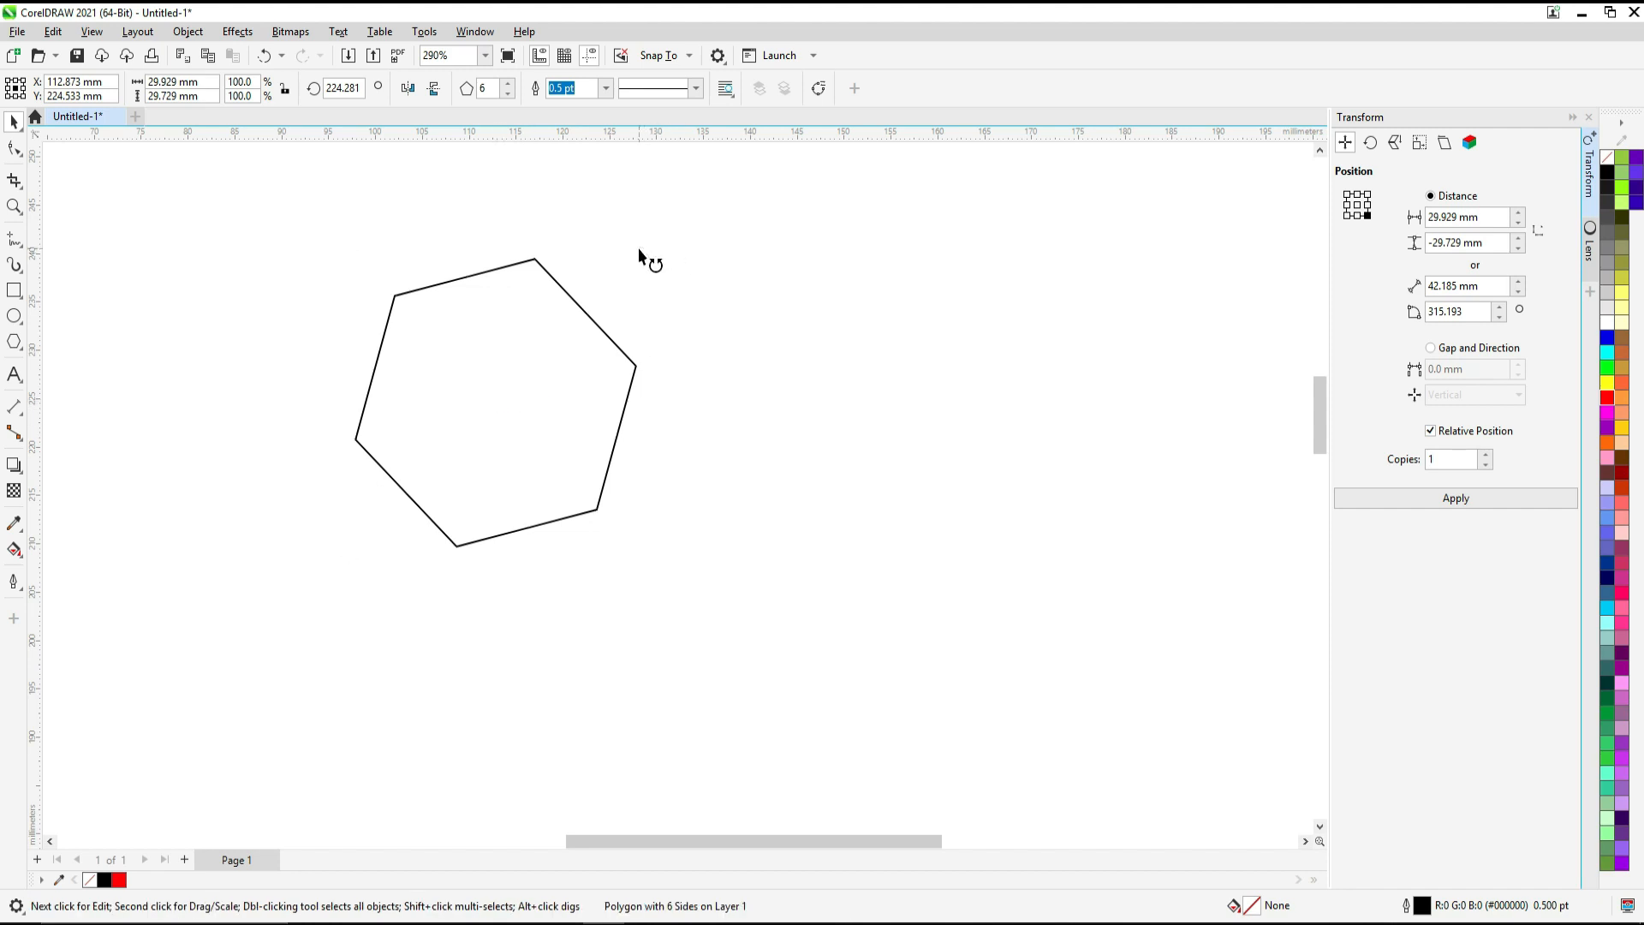
{"action": "left_click_drag", "start_coordinate": [639, 255], "coordinate": [627, 241]}
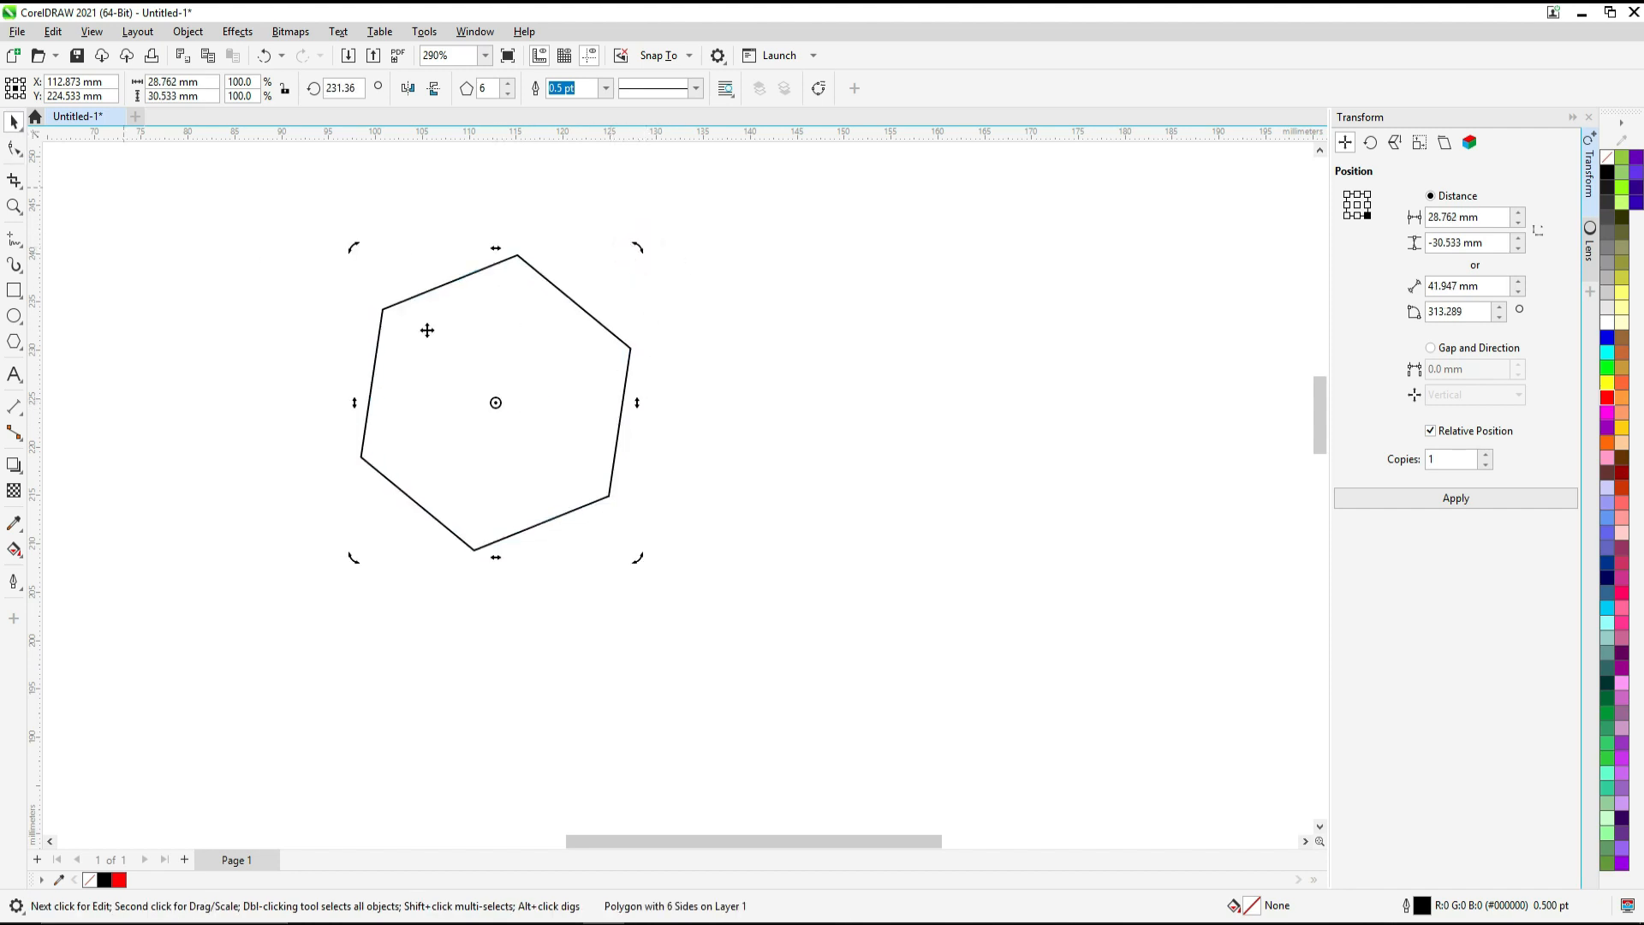
{"action": "left_click", "coordinate": [548, 414]}
{"action": "key", "text": "ctrl+z"}
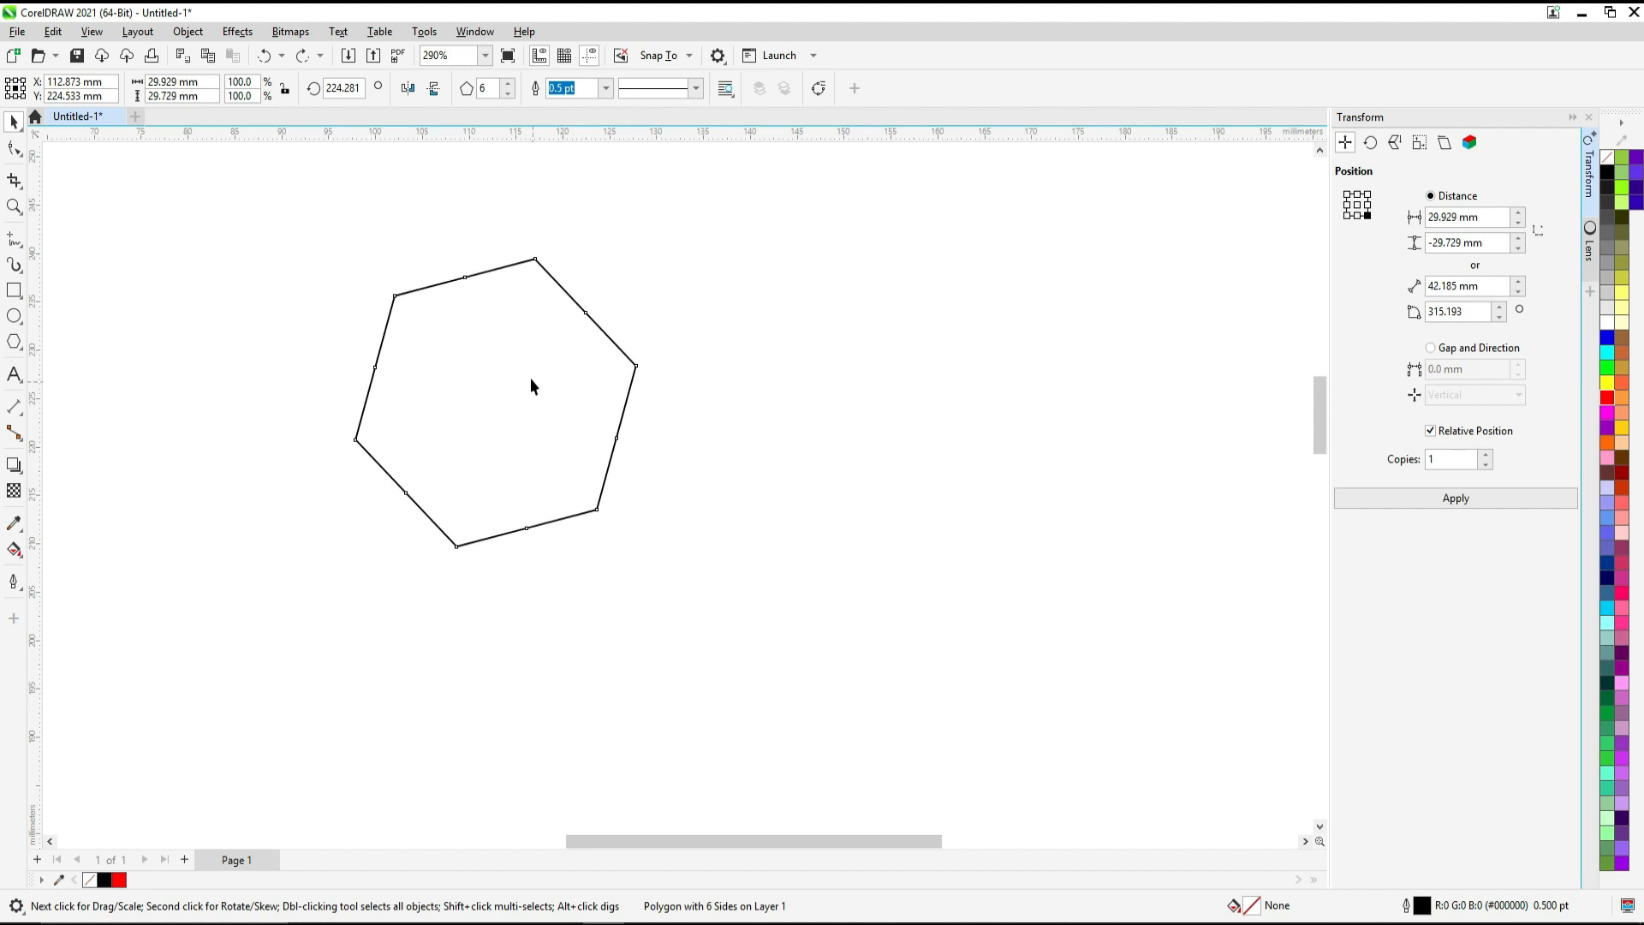
Step: Set the hexagon's rotation angle to 0 degrees so that it stands upright on a vertex
{"action": "left_click", "coordinate": [538, 377]}
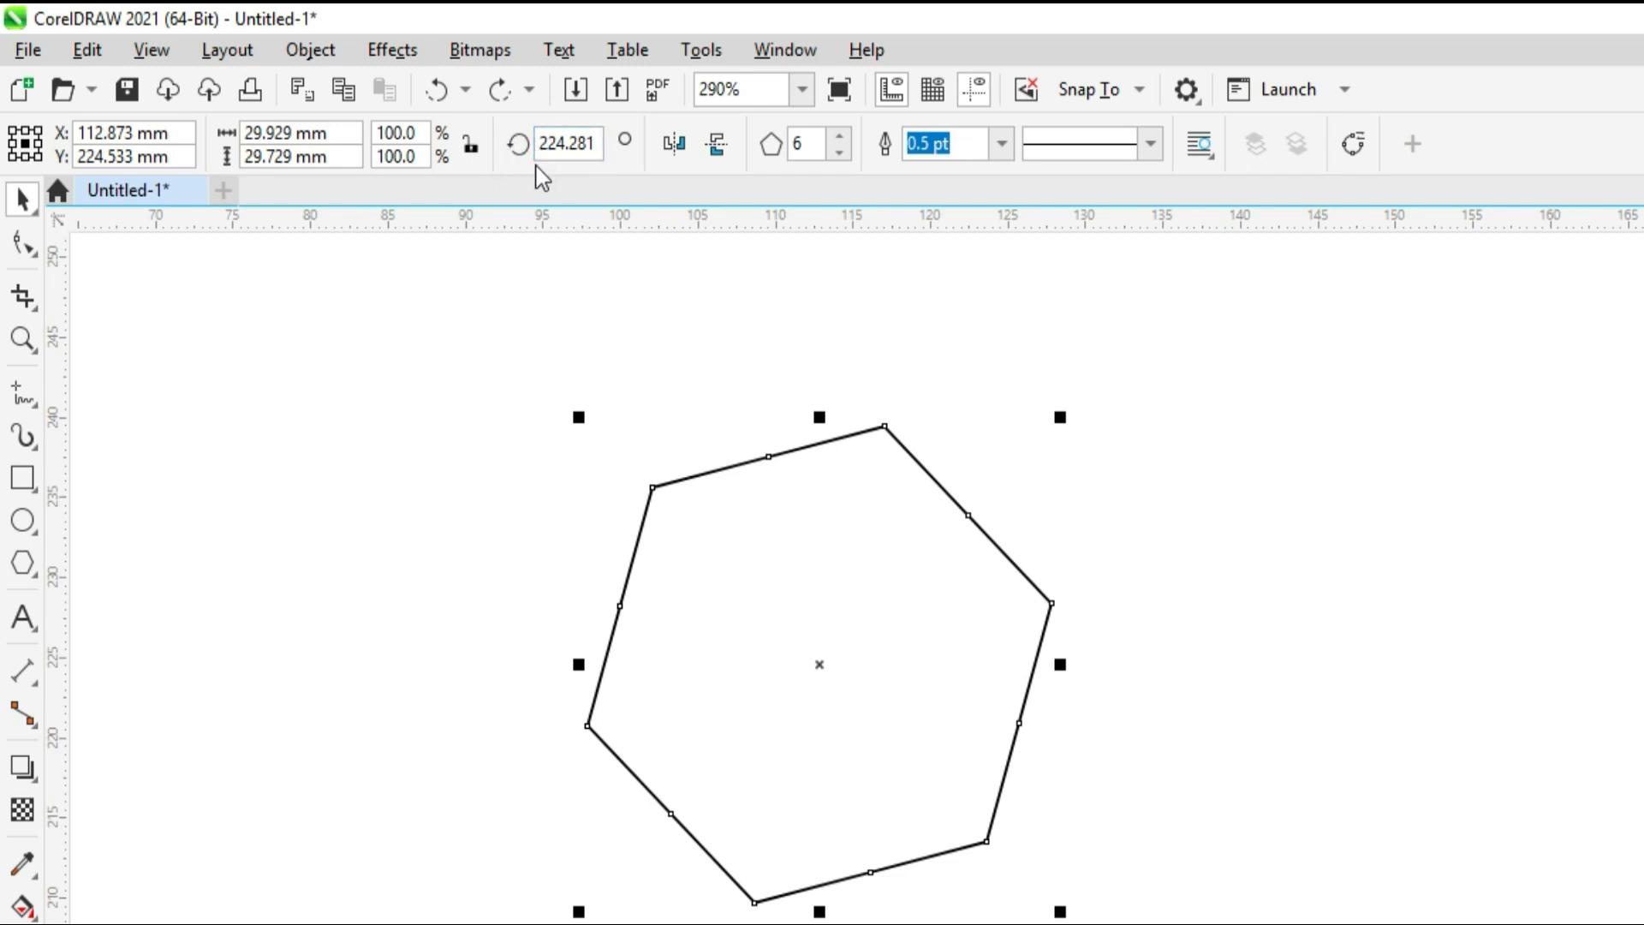
{"action": "double_click", "coordinate": [565, 144]}
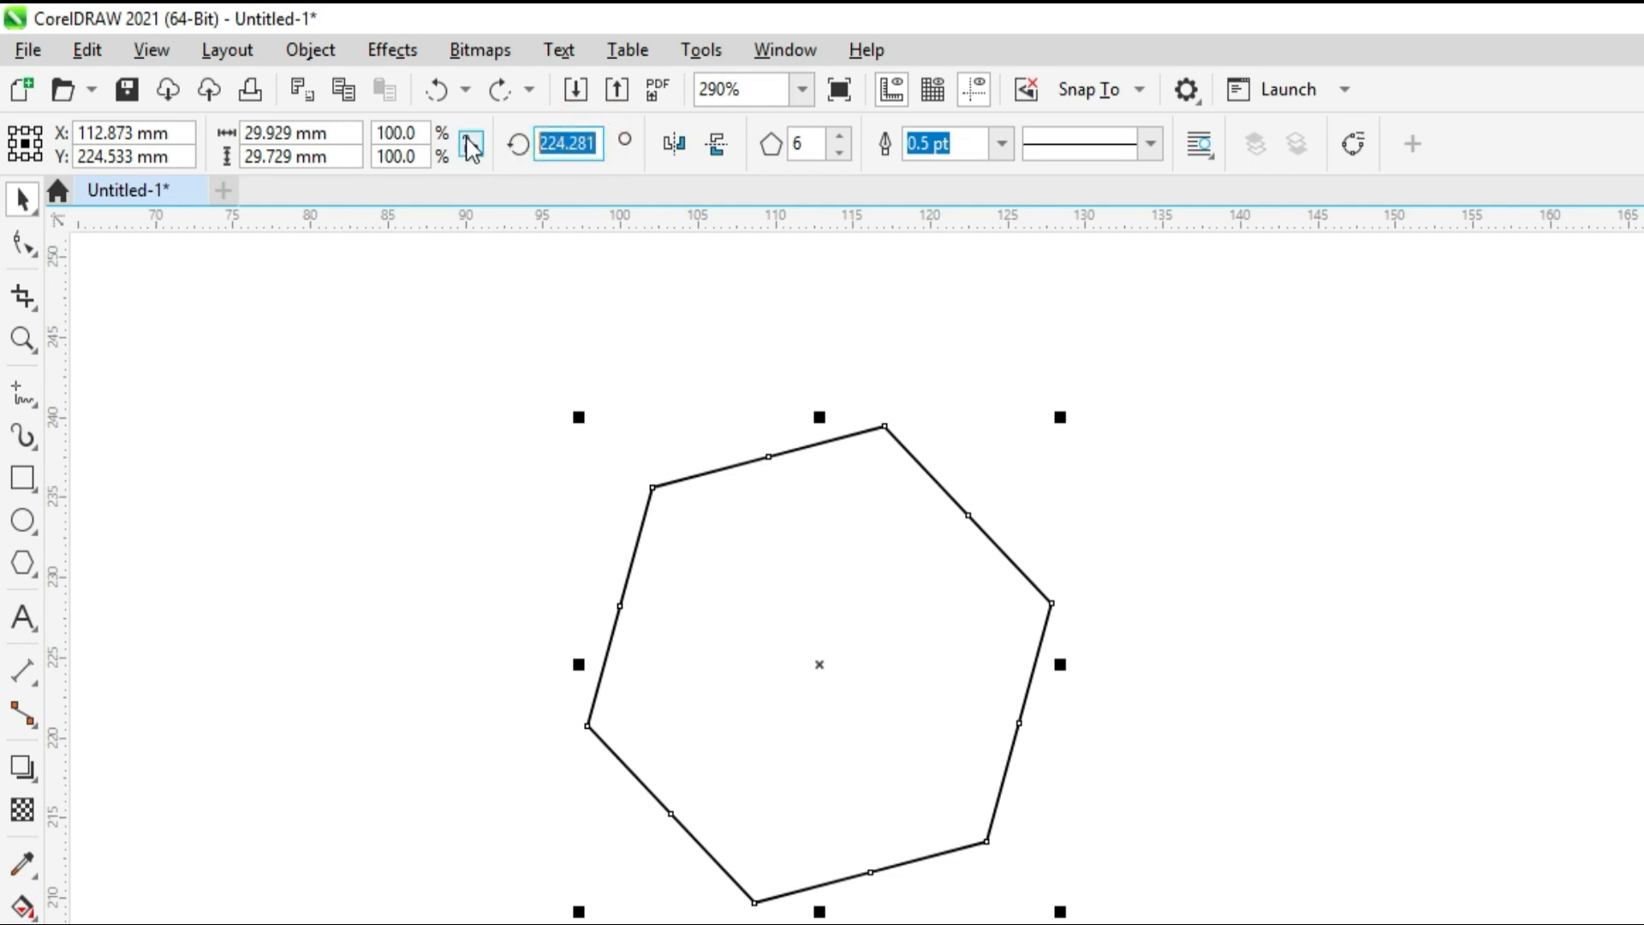
{"action": "type", "text": "0"}
{"action": "key", "text": "Return"}
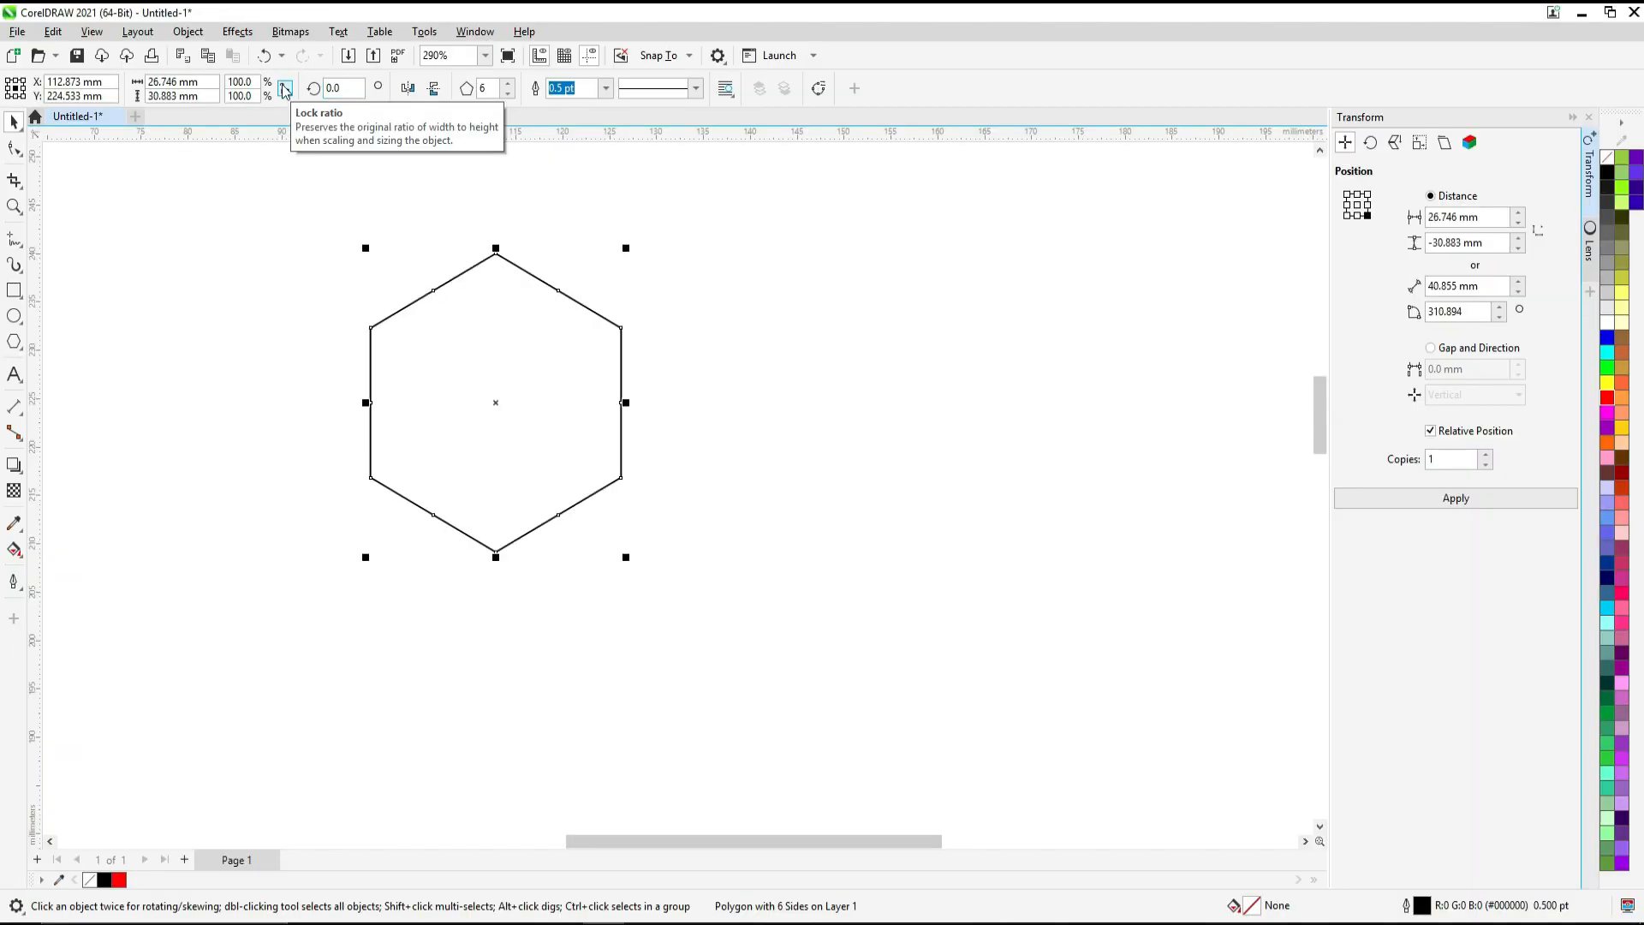
{"action": "left_click", "coordinate": [807, 430]}
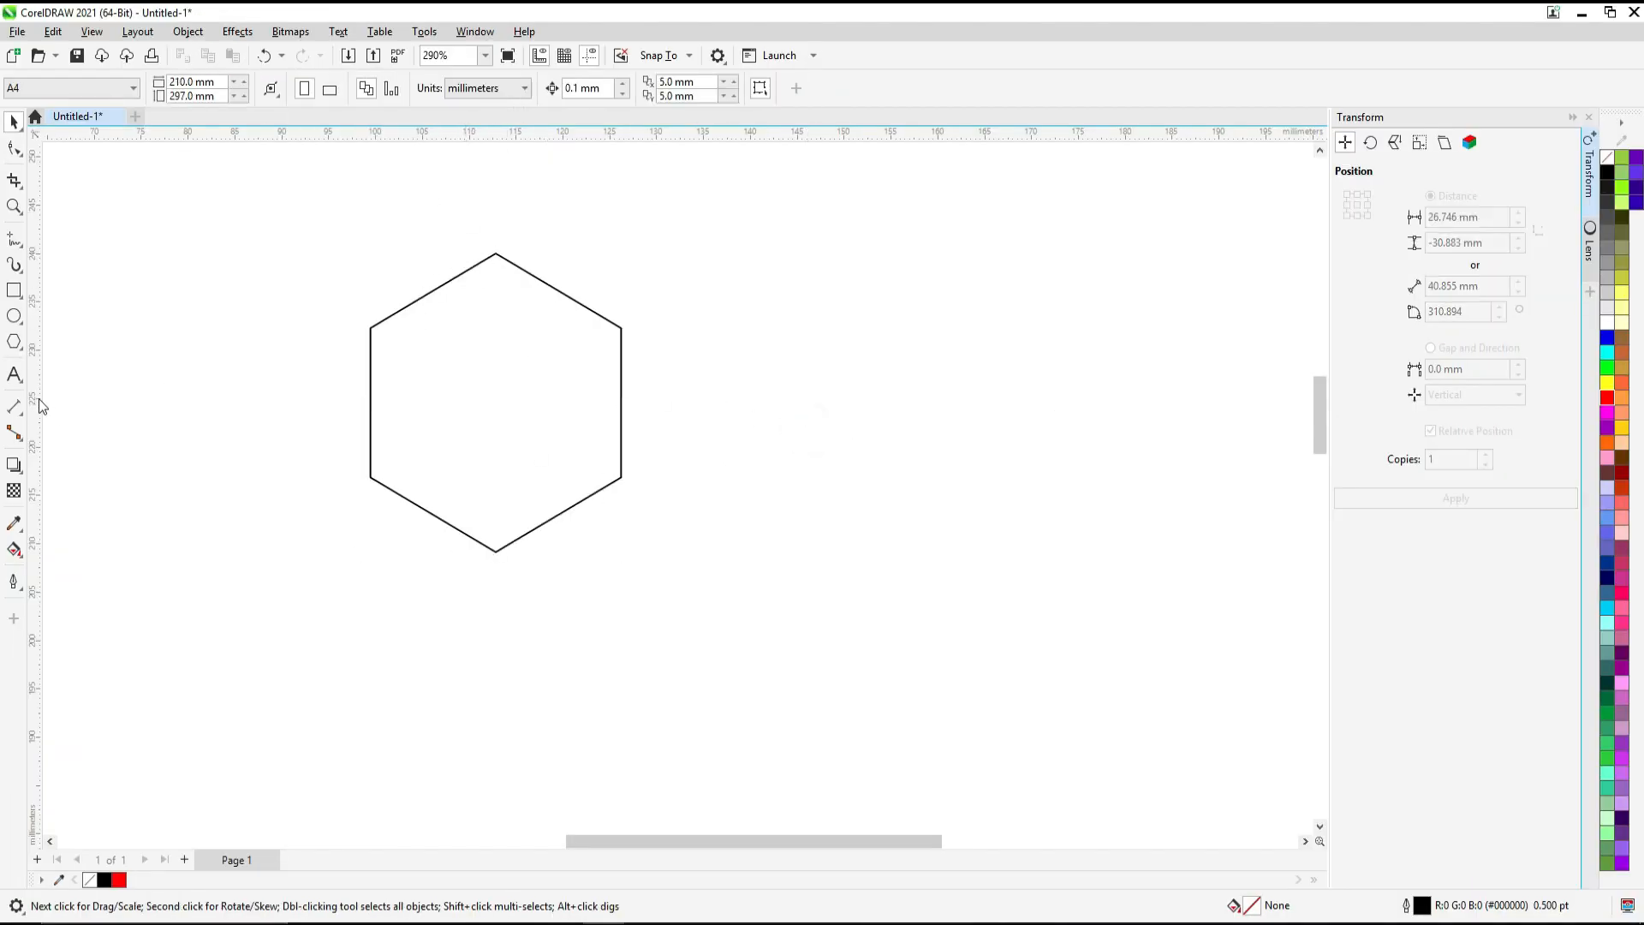
Step: Scale the hexagon proportionally to about 42.5%, roughly 11.4 by 13.1 mm, and move it a little to the left
{"action": "left_click_drag", "start_coordinate": [41, 403], "coordinate": [501, 392]}
{"action": "key", "text": "ctrl+z"}
{"action": "left_click", "coordinate": [610, 469]}
{"action": "left_click_drag", "start_coordinate": [625, 558], "coordinate": [457, 383]}
{"action": "left_click_drag", "start_coordinate": [441, 325], "coordinate": [392, 330]}
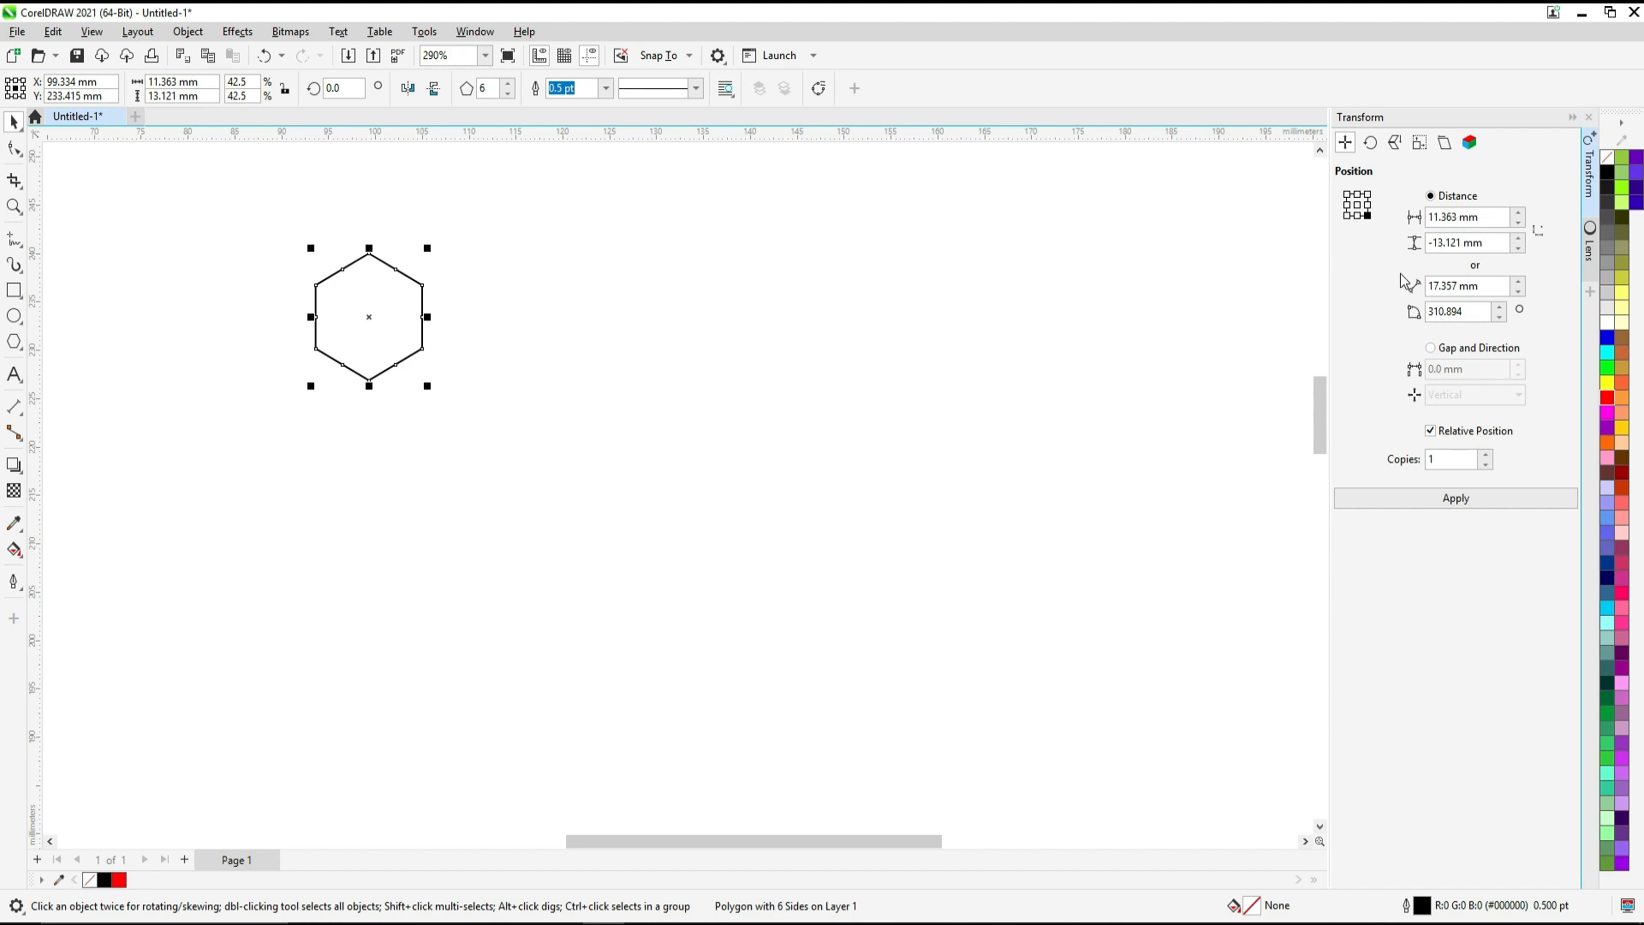
Step: Make 5 copies of the hexagon with the Position transform, spaced 11.363 mm horizontally and 0 mm vertically, extending to its right
{"action": "left_click", "coordinate": [1422, 146]}
{"action": "left_click", "coordinate": [1394, 144]}
{"action": "left_click", "coordinate": [1369, 144]}
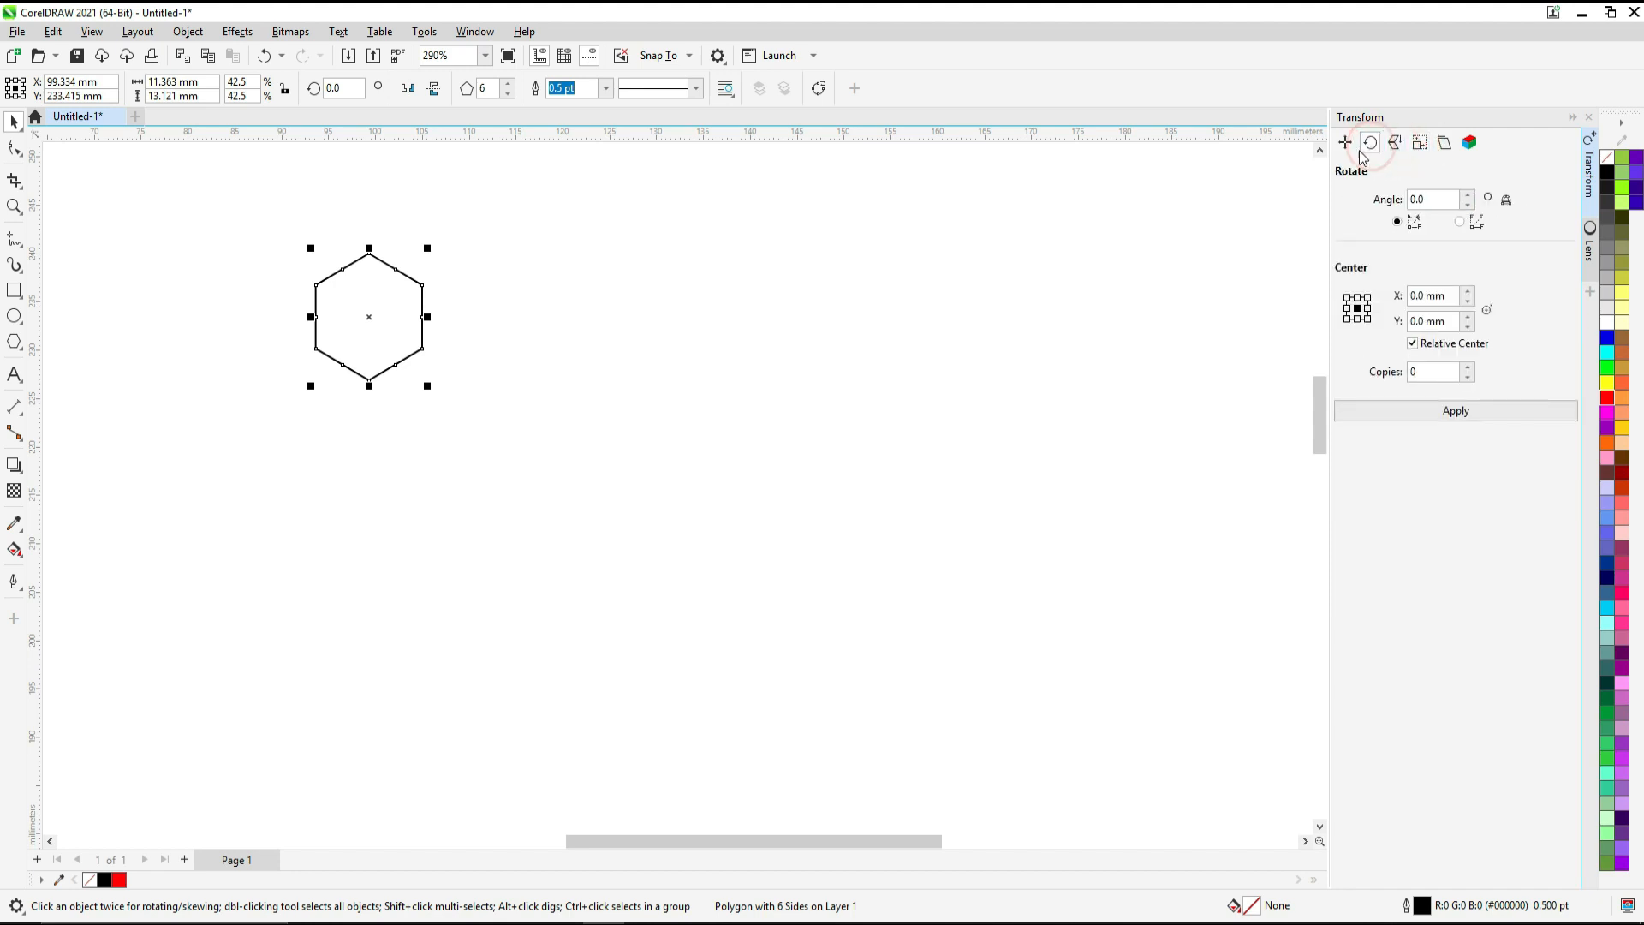
{"action": "left_click", "coordinate": [1345, 143]}
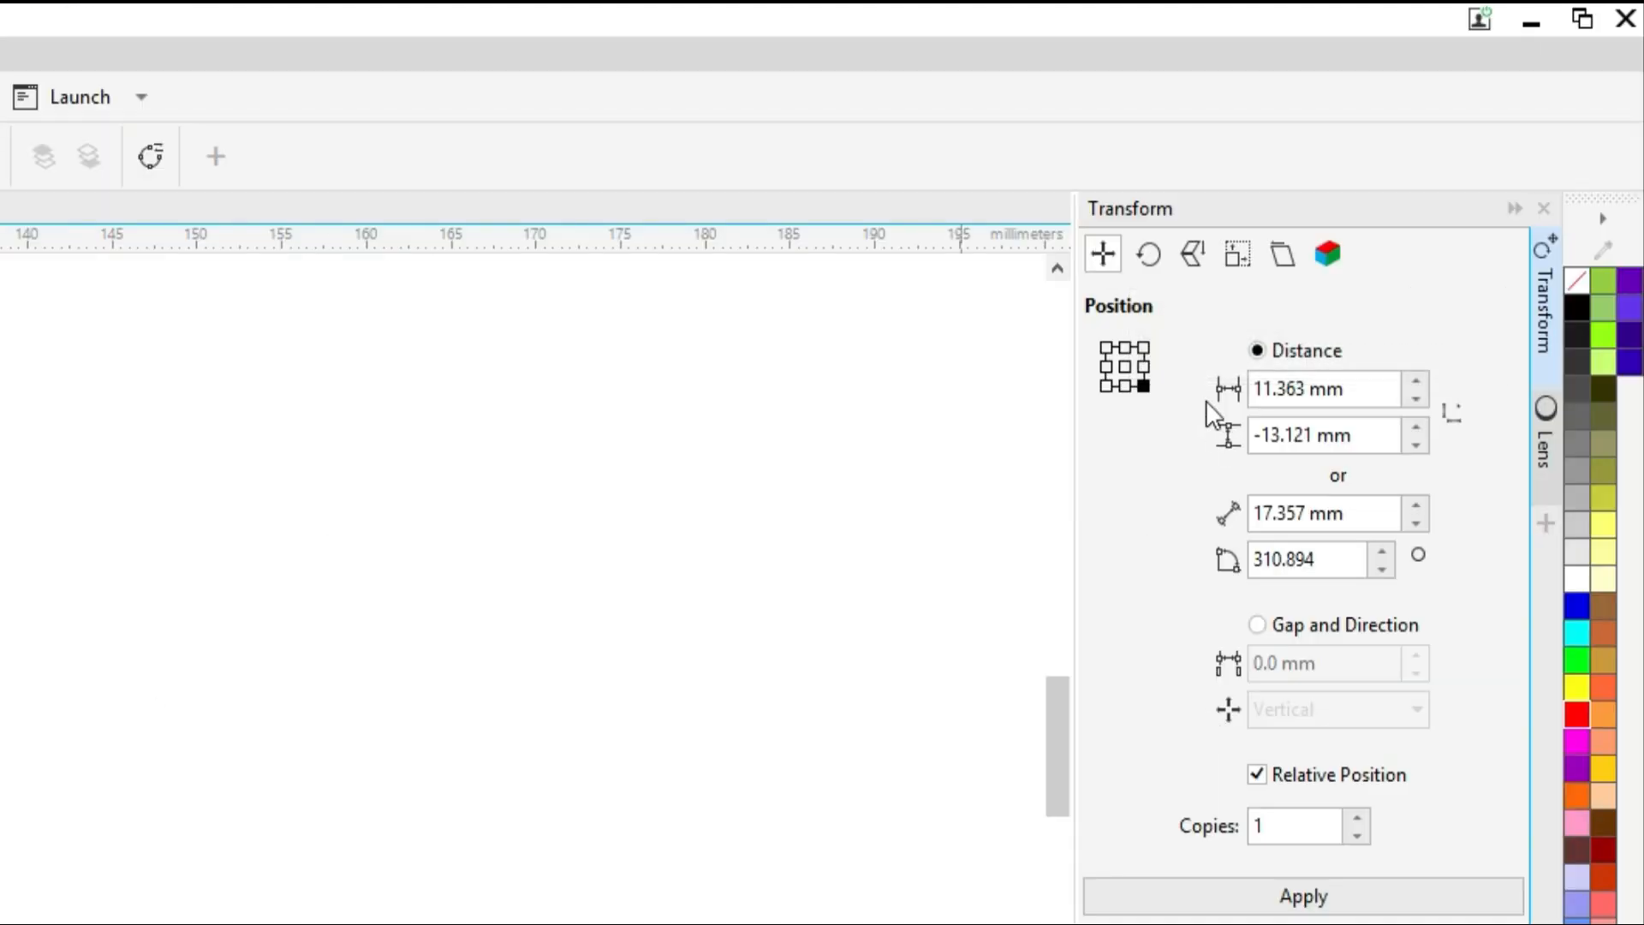
{"action": "left_click", "coordinate": [1143, 366]}
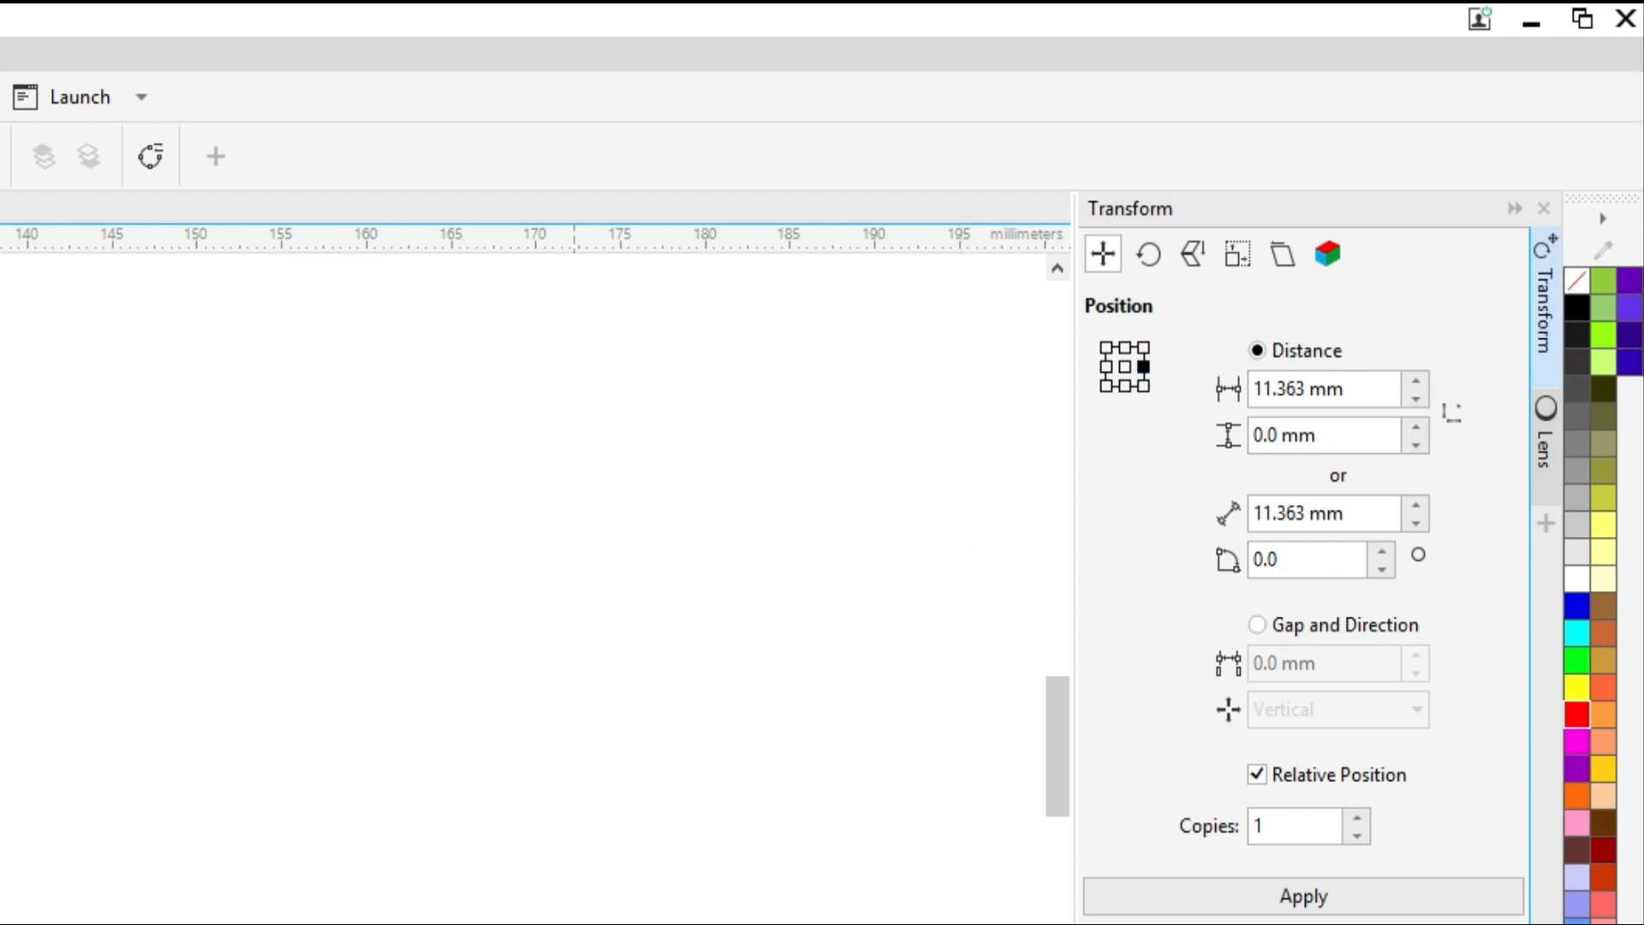
{"action": "left_click", "coordinate": [1297, 891]}
{"action": "double_click", "coordinate": [1284, 824]}
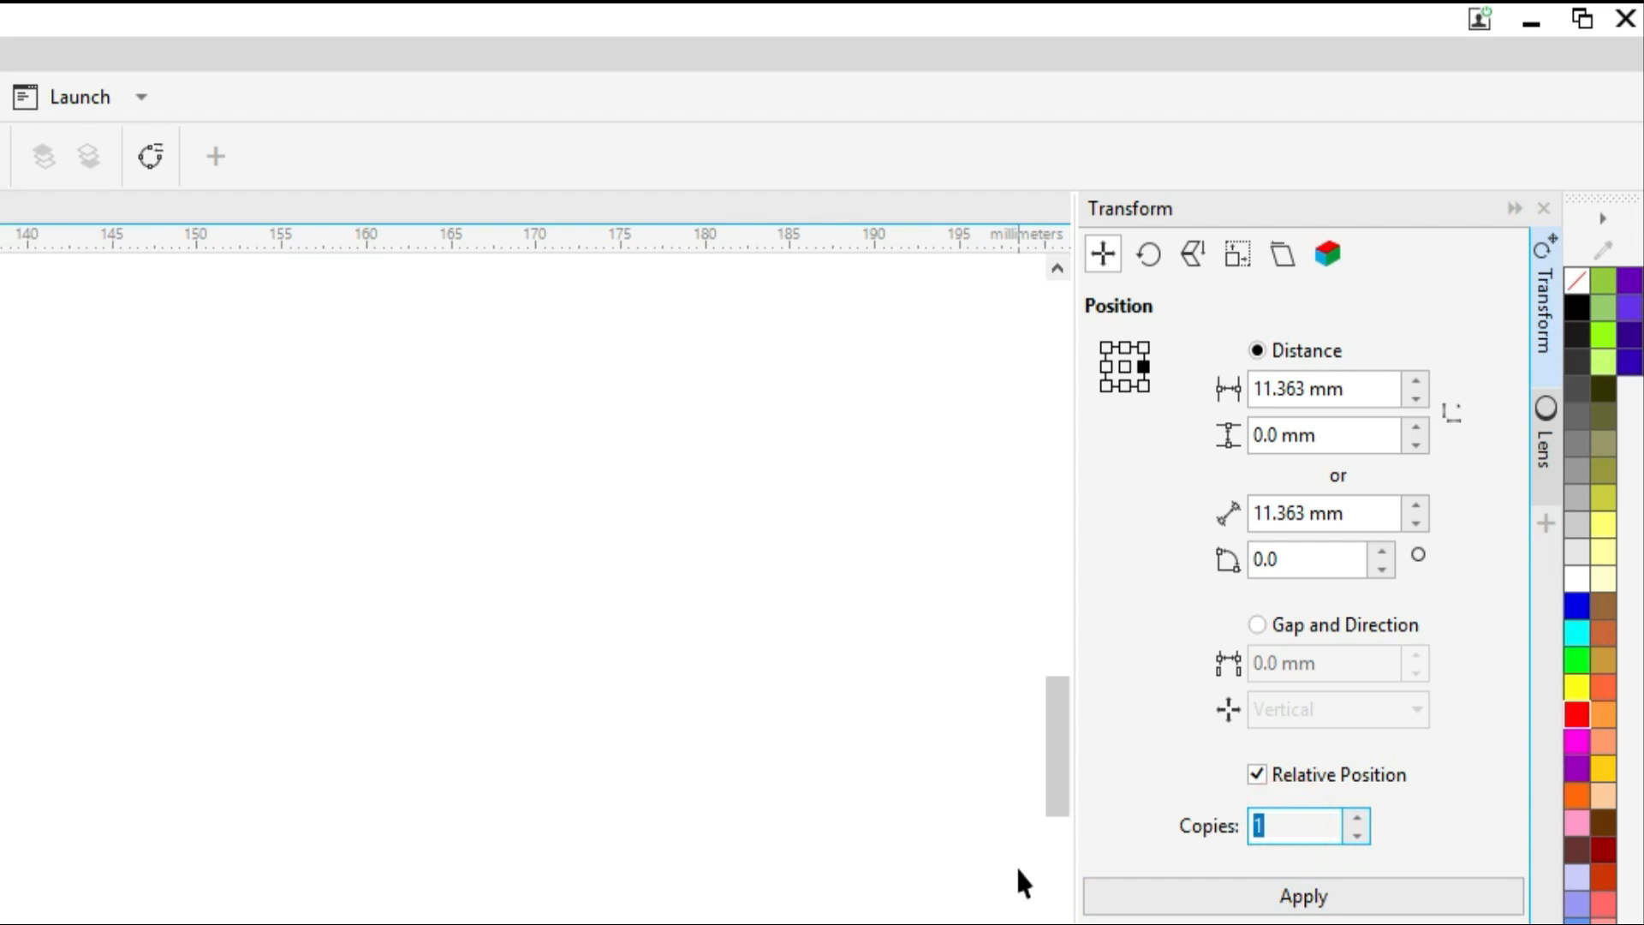
{"action": "type", "text": "5"}
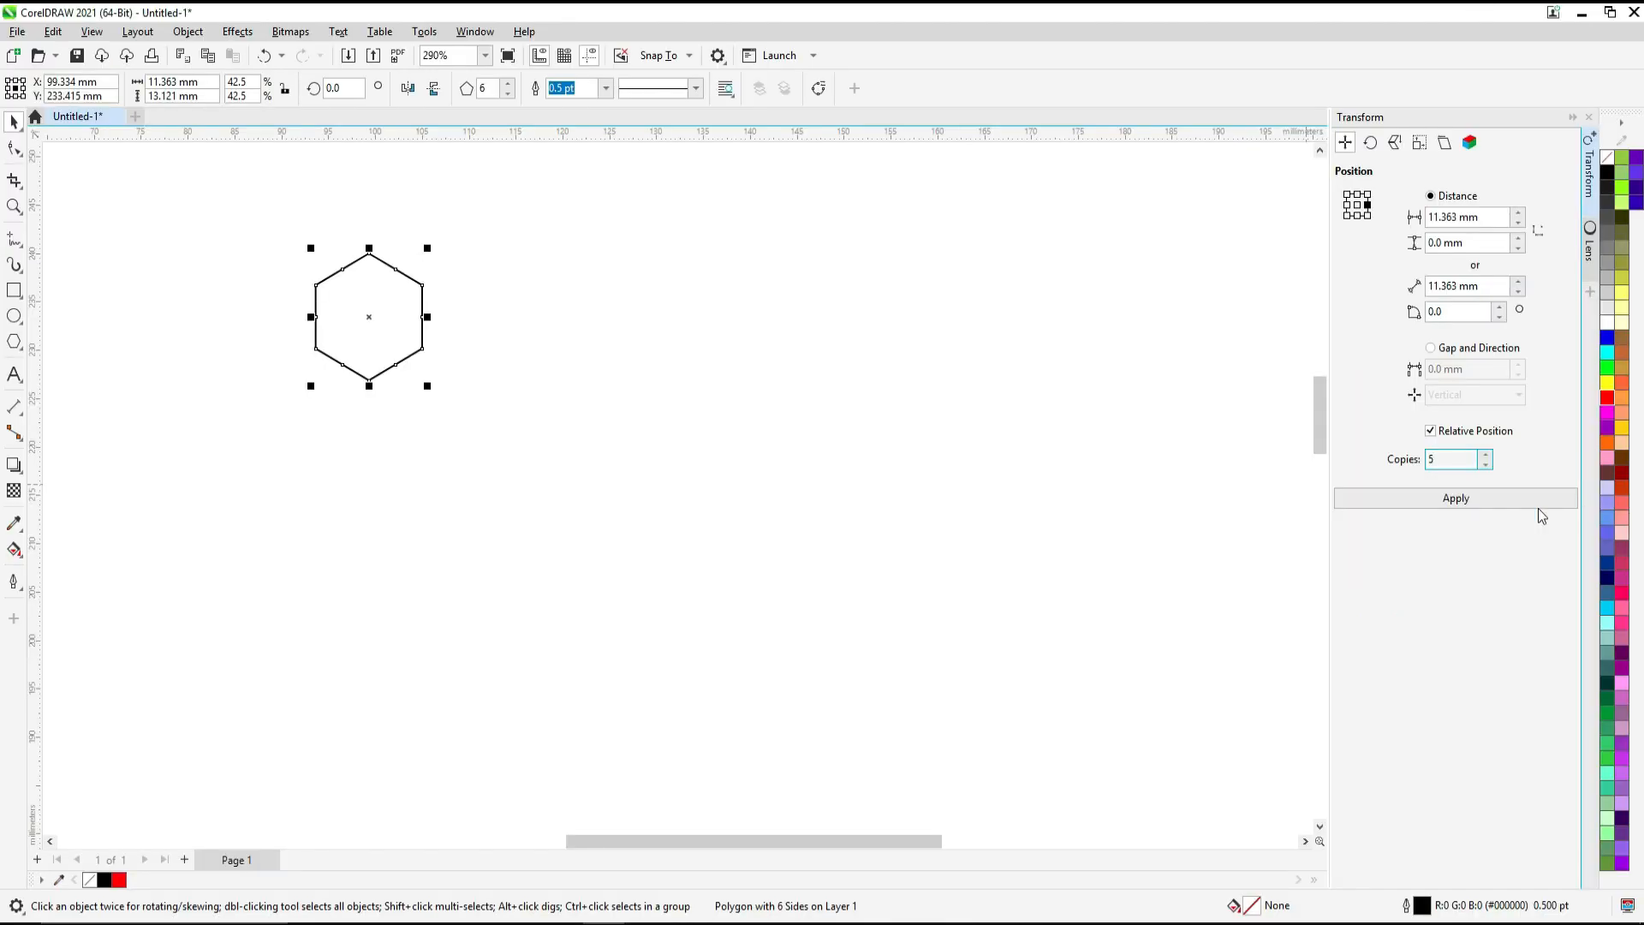
{"action": "left_click", "coordinate": [1472, 505]}
{"action": "left_click", "coordinate": [794, 463]}
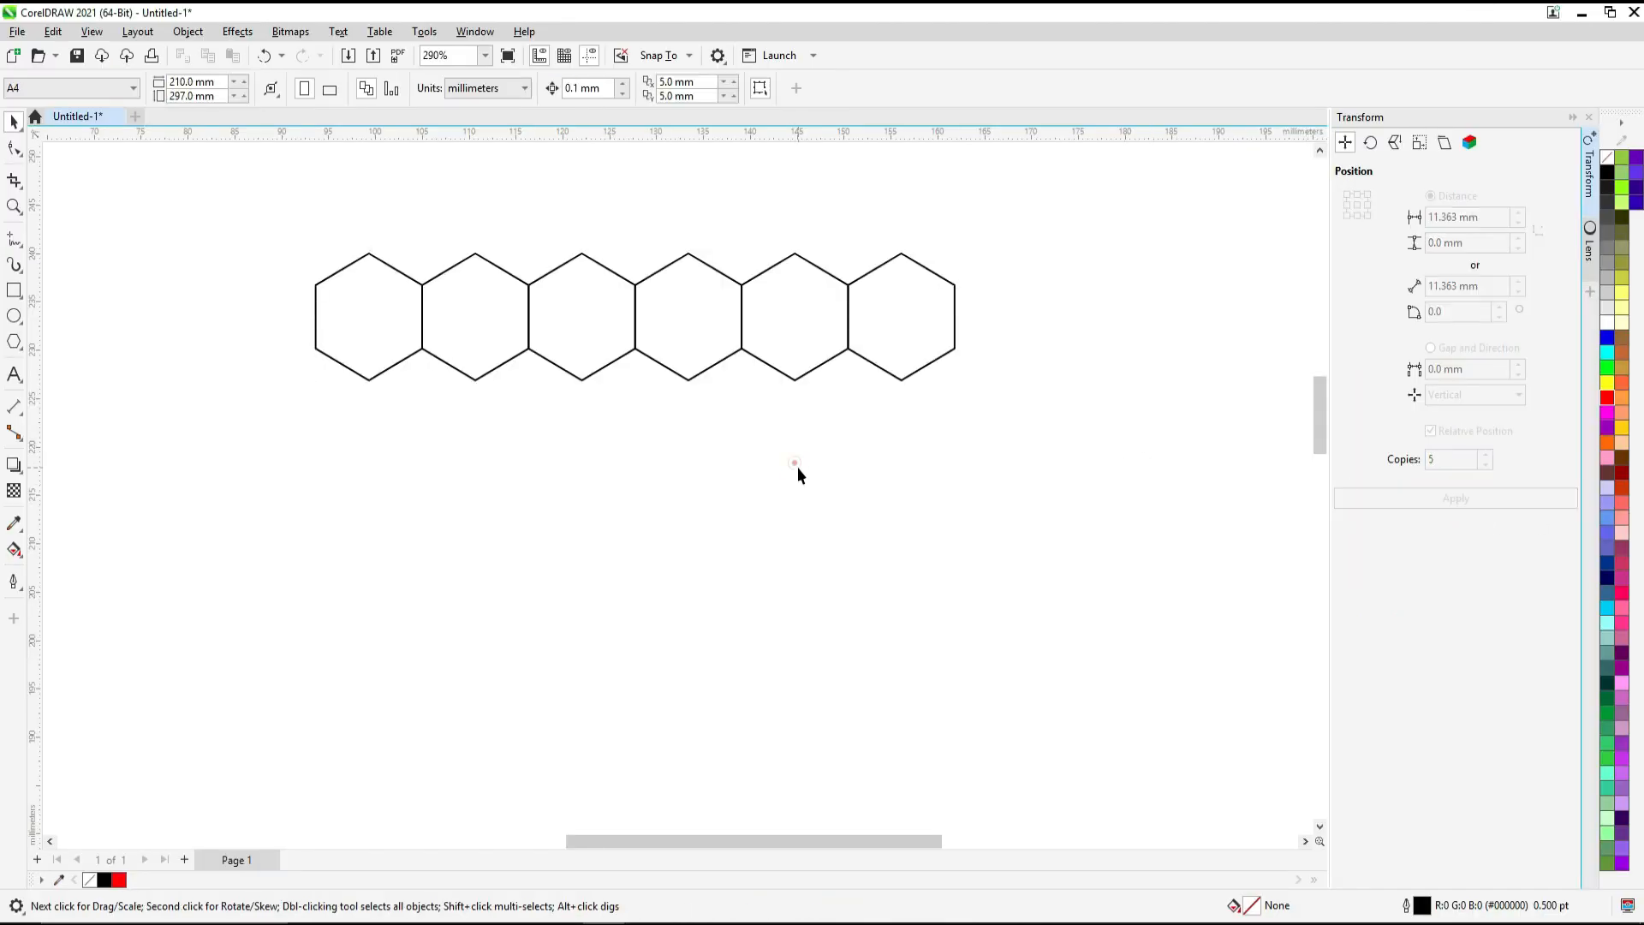
Step: Select all six hexagons in the row
{"action": "mouse_move", "coordinate": [370, 358]}
{"action": "left_mouse_down"}
{"action": "mouse_move", "coordinate": [461, 327]}
{"action": "mouse_move", "coordinate": [895, 317]}
{"action": "left_mouse_up"}
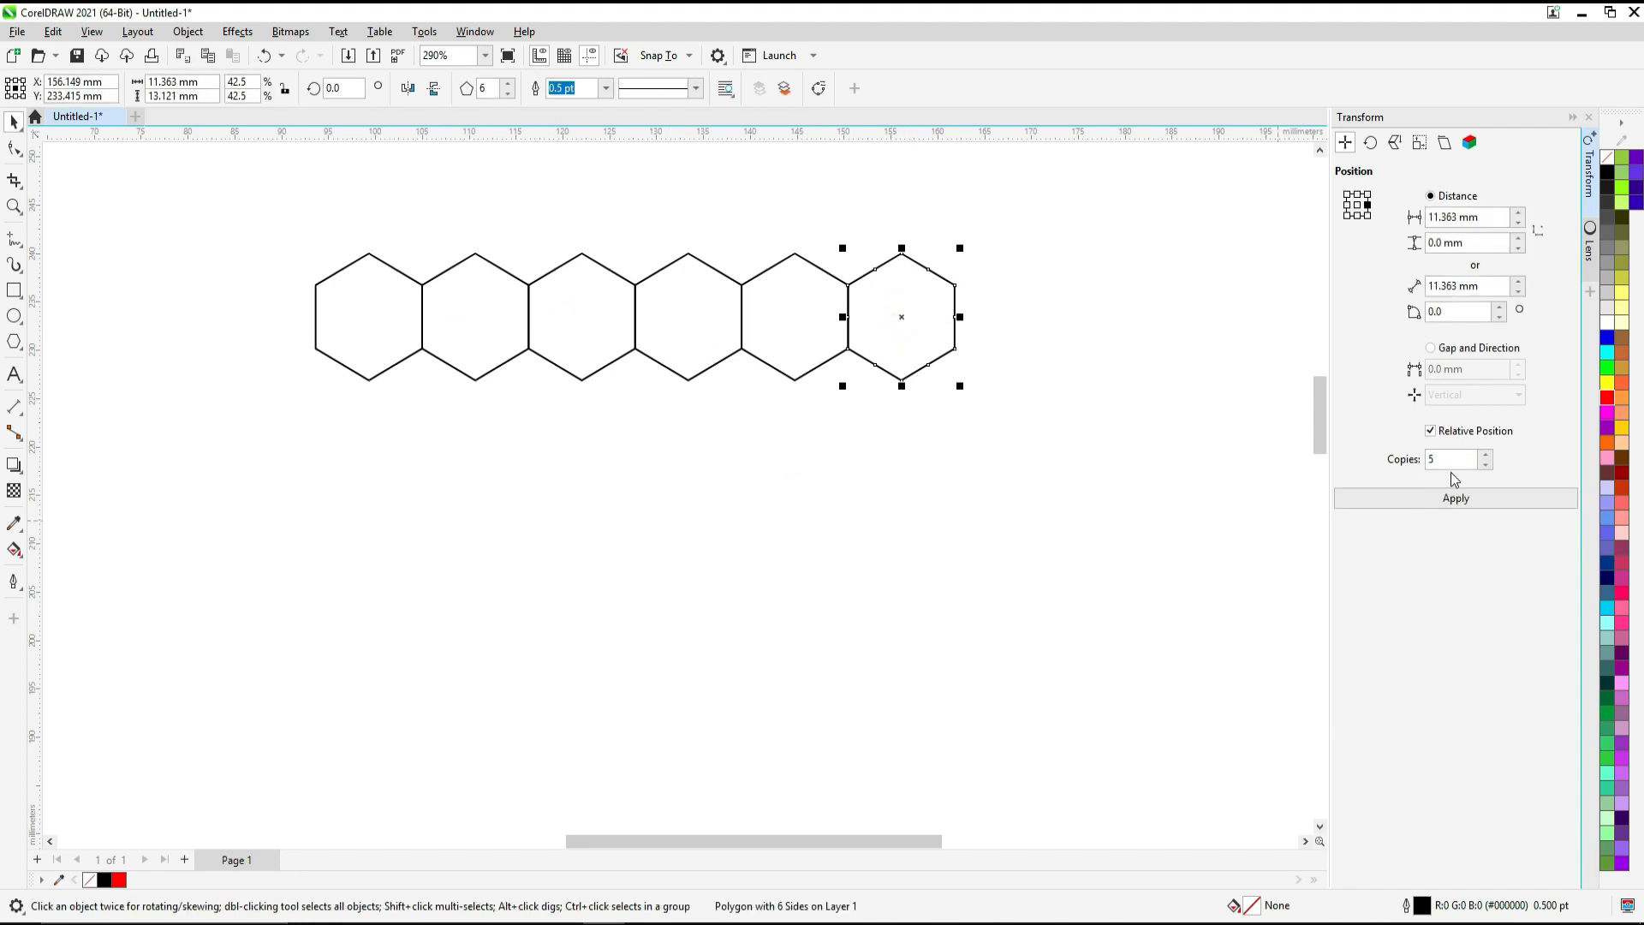
{"action": "left_click", "coordinate": [224, 222]}
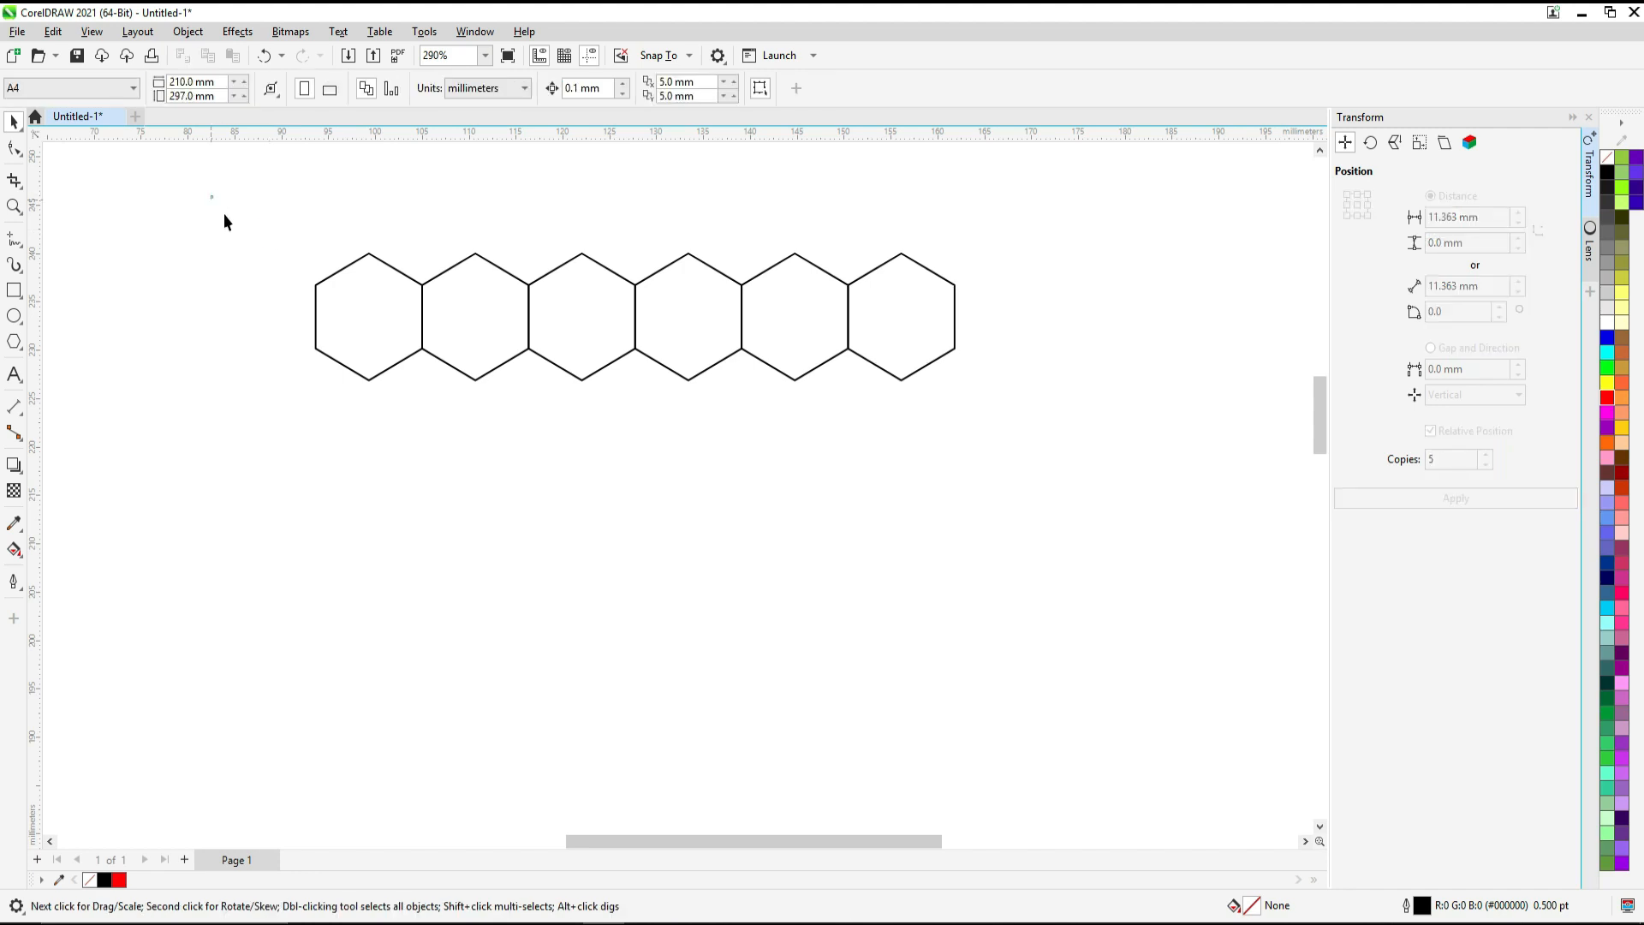
{"action": "left_click_drag", "start_coordinate": [209, 192], "coordinate": [1080, 453]}
{"action": "key", "text": "z"}
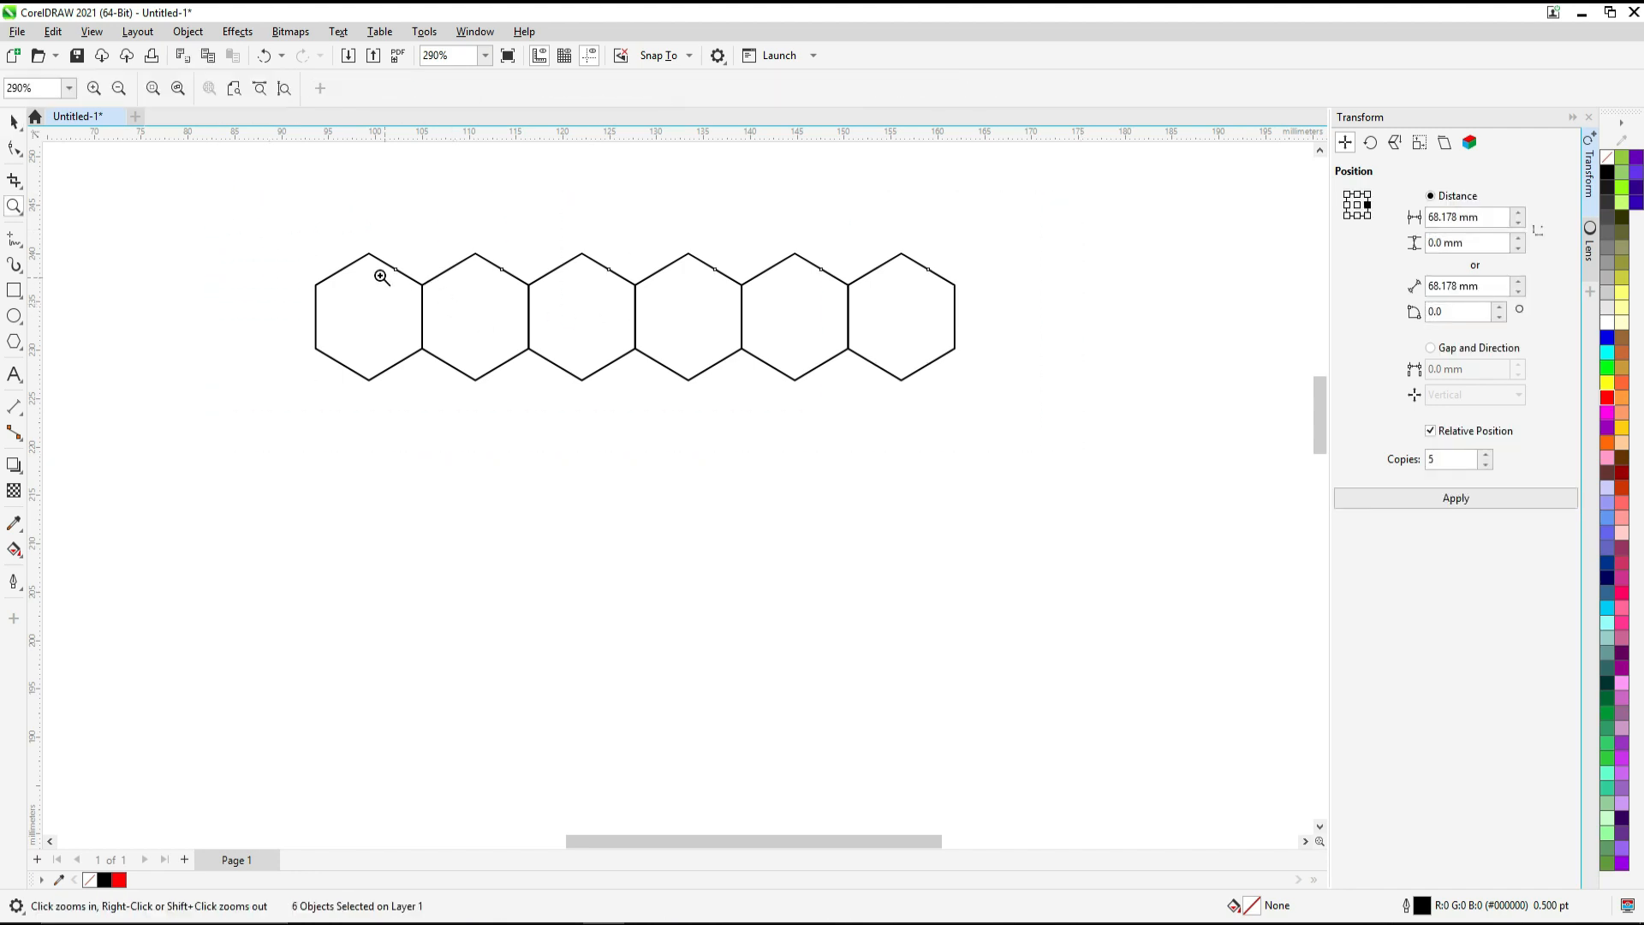
{"action": "left_click_drag", "start_coordinate": [249, 194], "coordinate": [1113, 524]}
{"action": "left_click", "coordinate": [13, 122]}
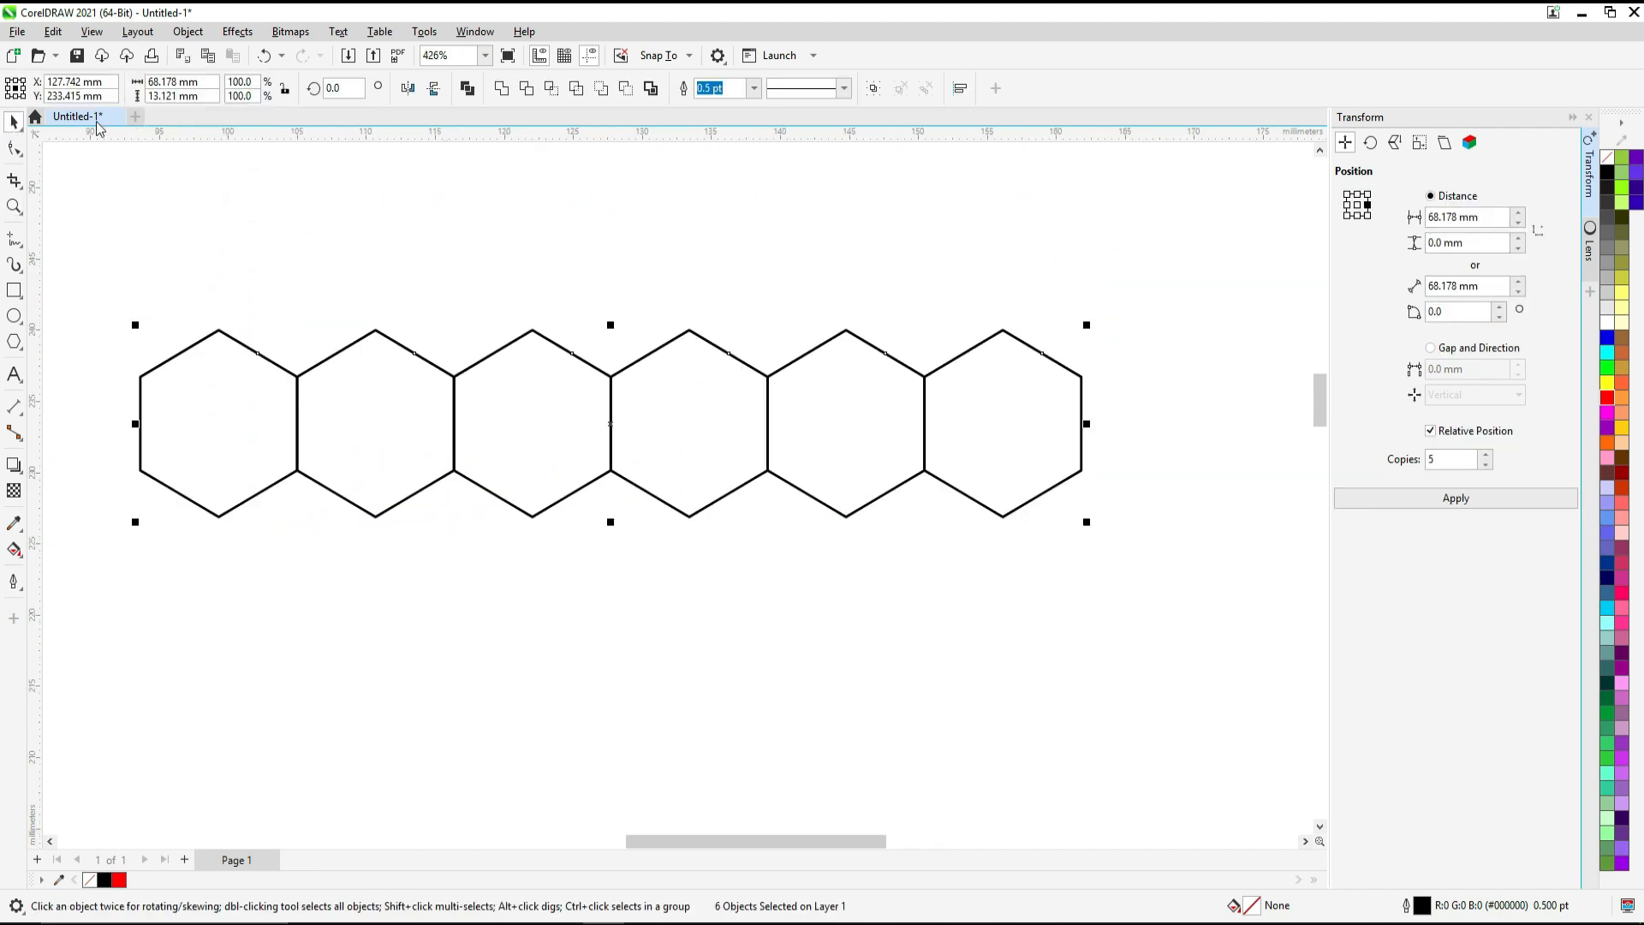
Step: Turn on snapping to objects and place a copy of the row beneath it, offset by half a hexagon so the edges interlock
{"action": "left_click", "coordinate": [93, 33]}
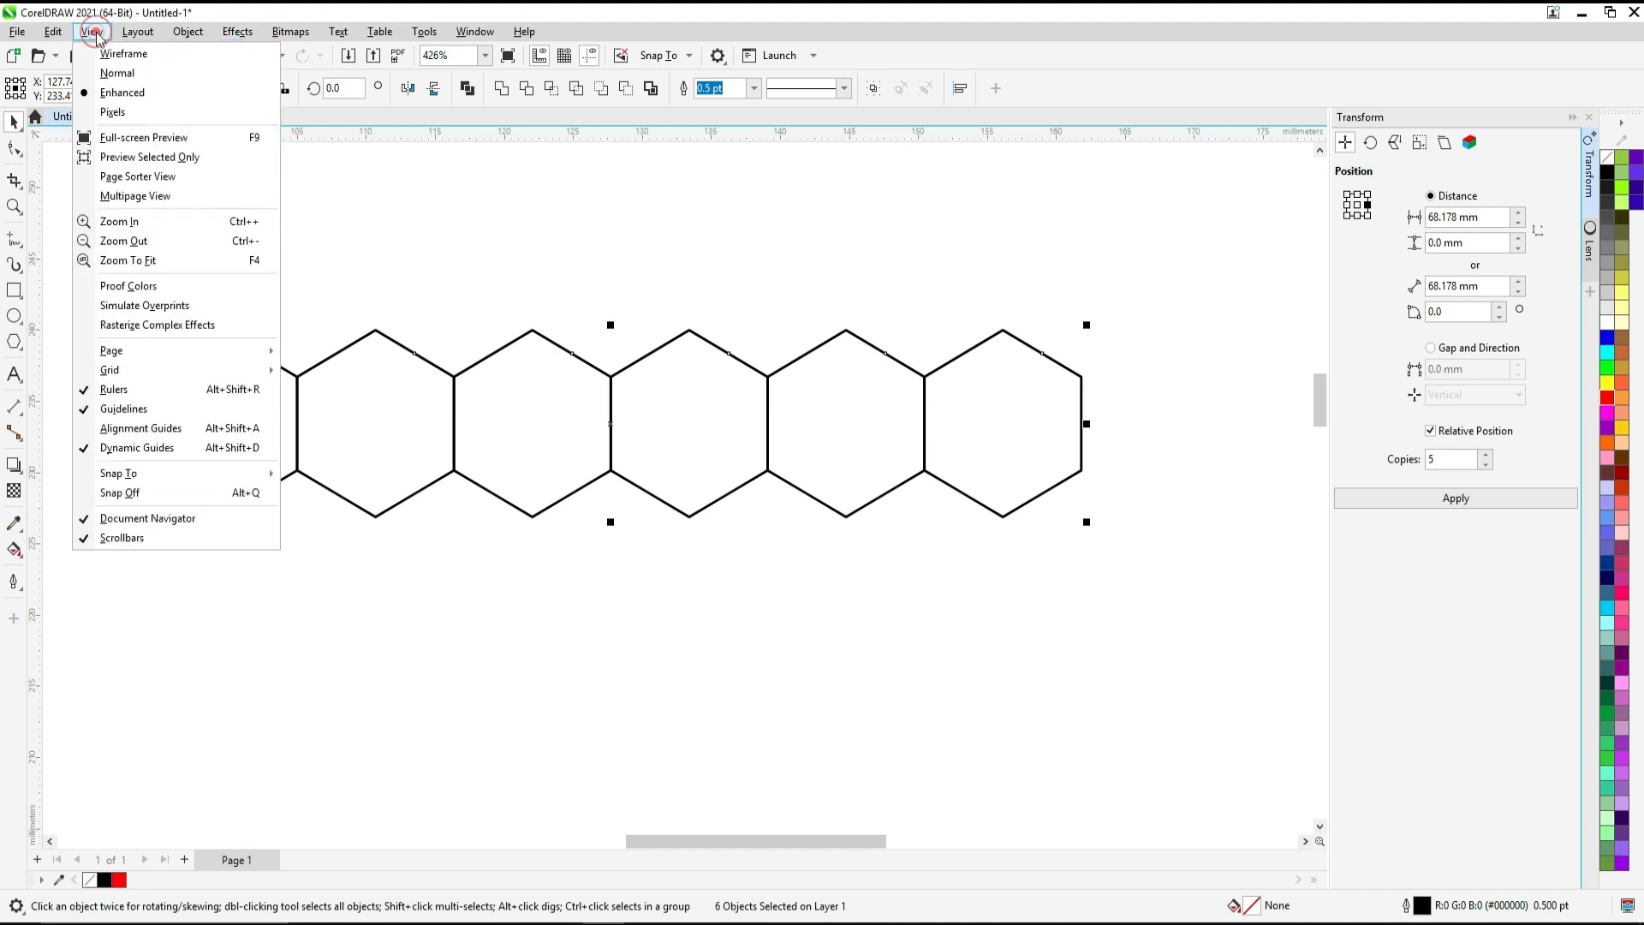
{"action": "mouse_move", "coordinate": [158, 476]}
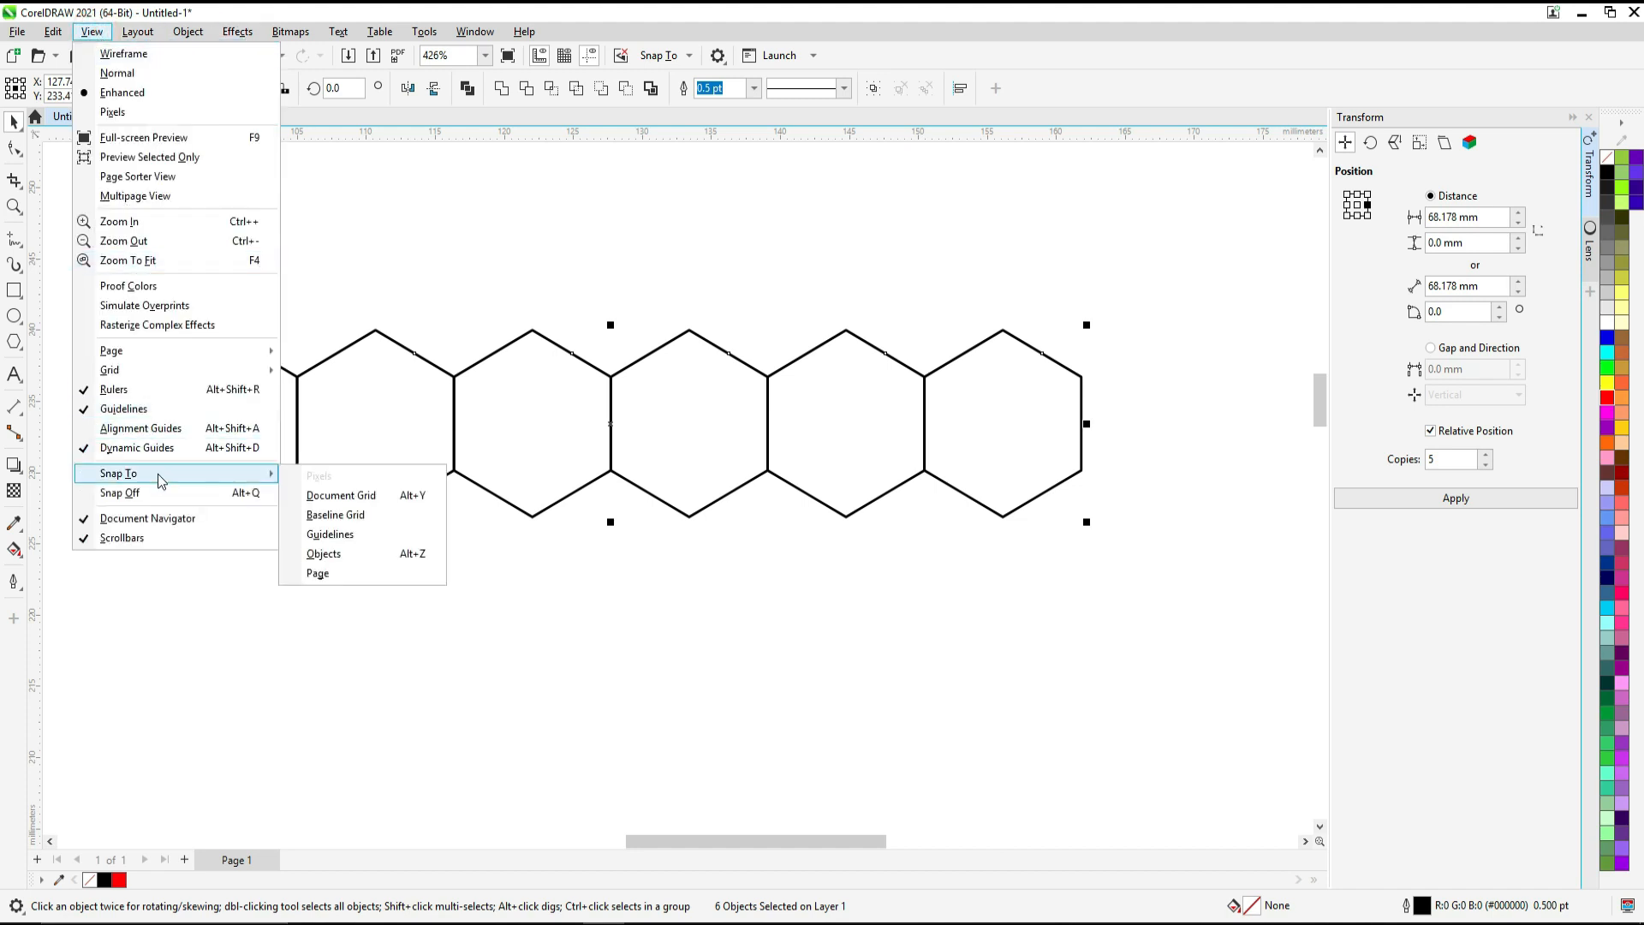
{"action": "left_click", "coordinate": [387, 555]}
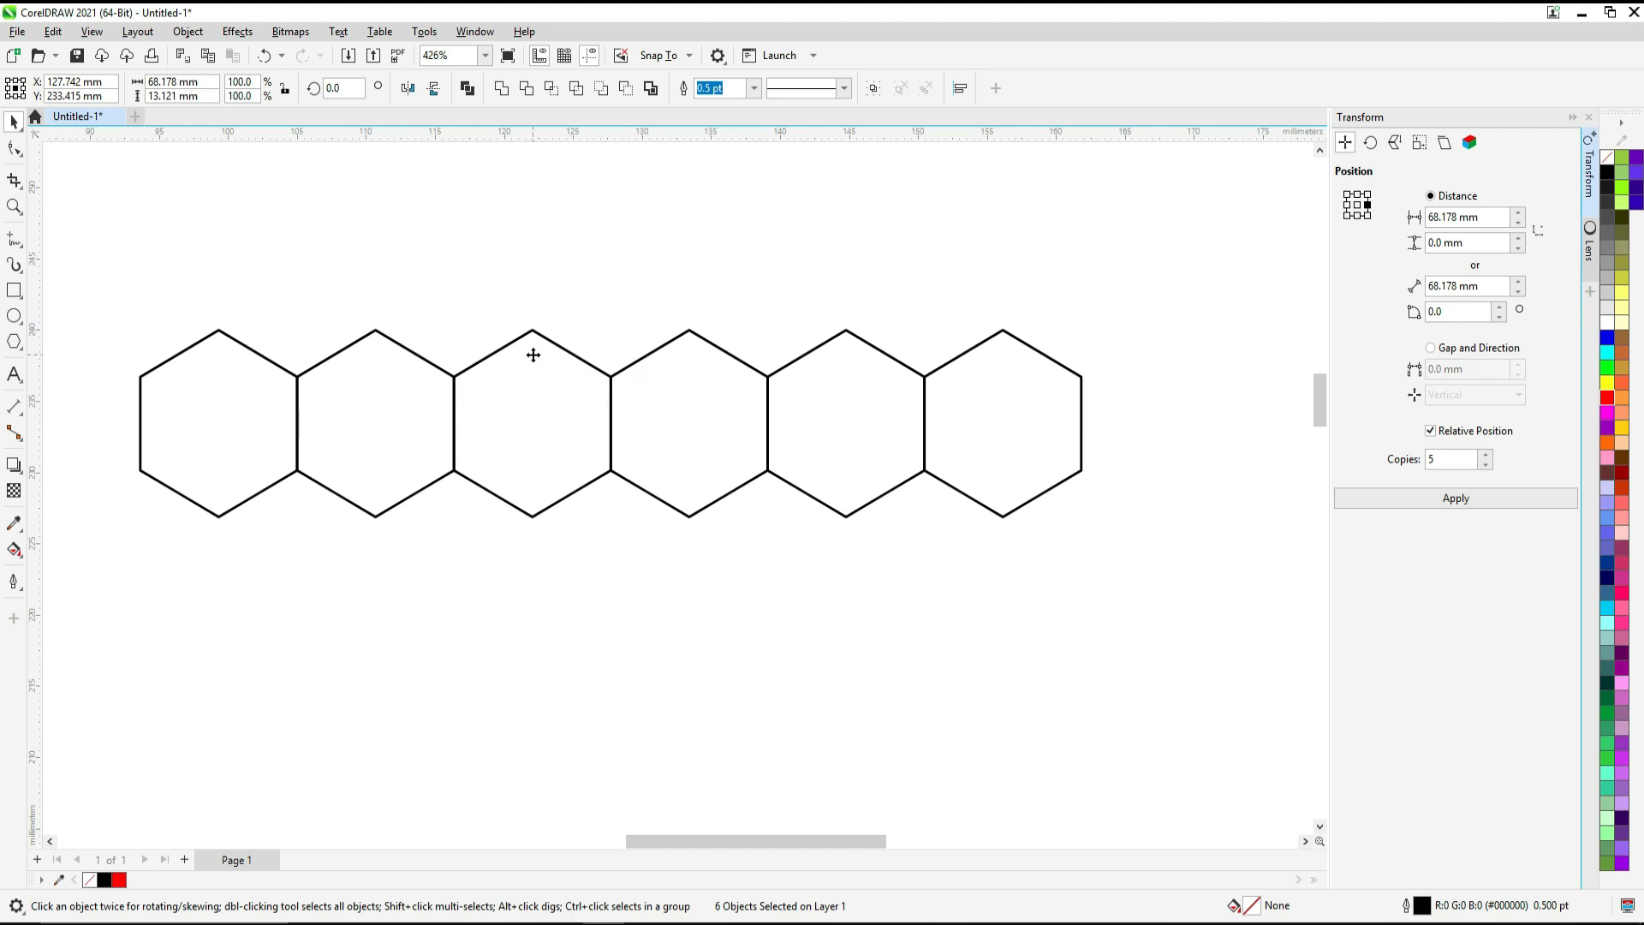
{"action": "left_click_drag", "start_coordinate": [532, 354], "coordinate": [611, 495]}
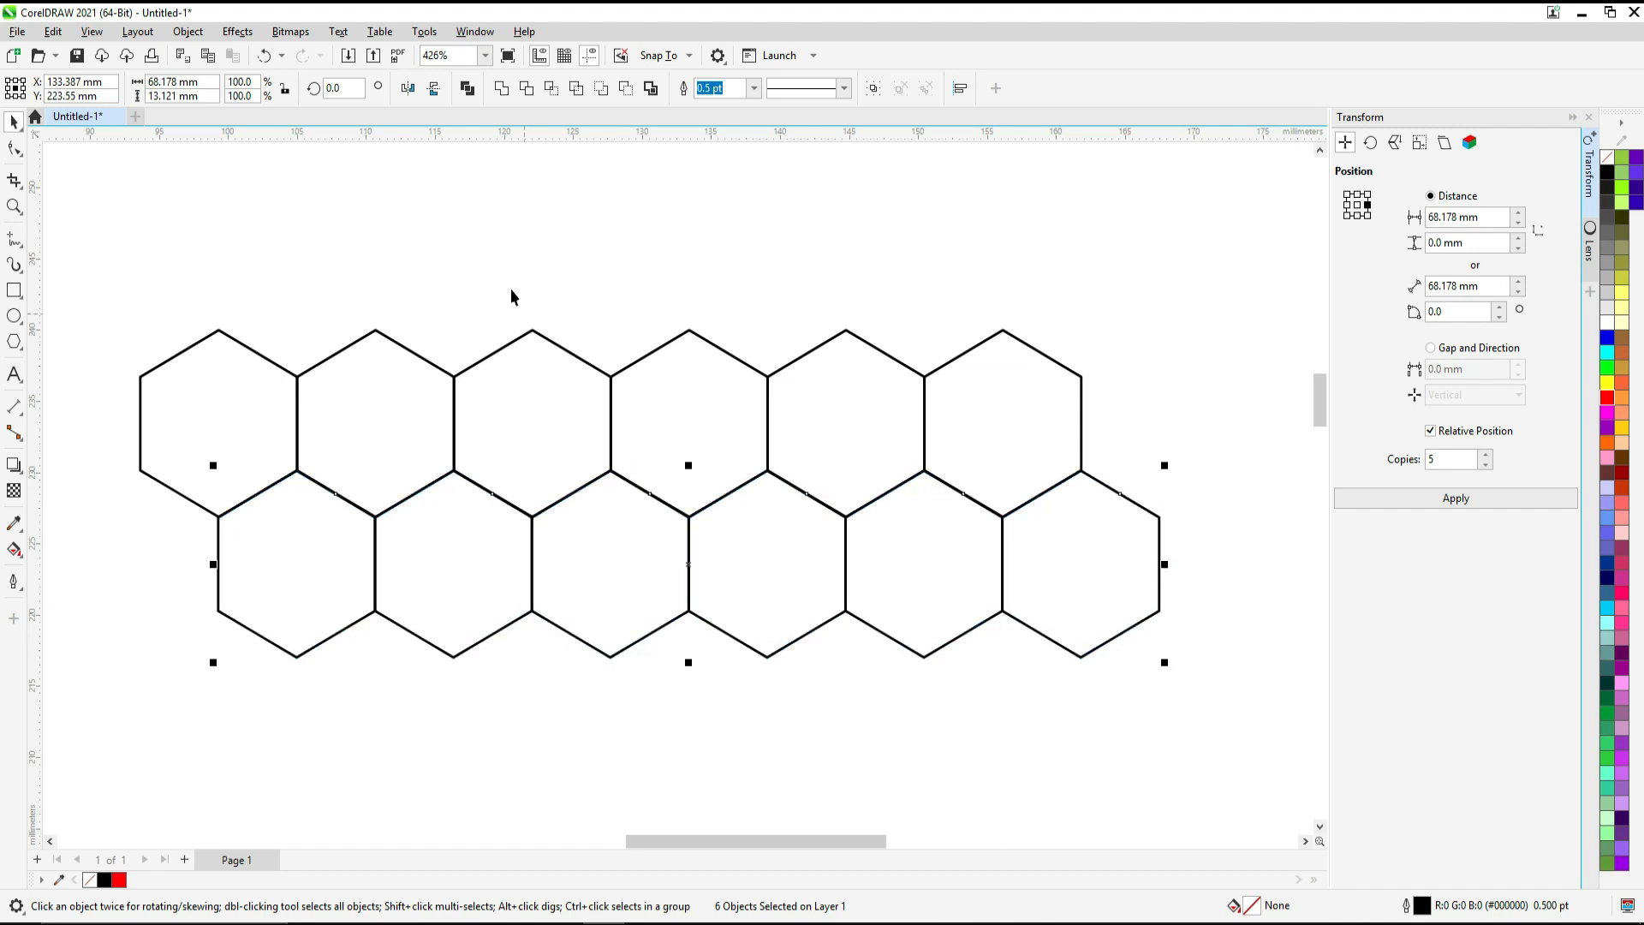
{"action": "left_click", "coordinate": [507, 243]}
Step: Fill the first and fourth hexagons of the upper row and the second and fifth of the lower row with black
{"action": "left_click", "coordinate": [240, 406]}
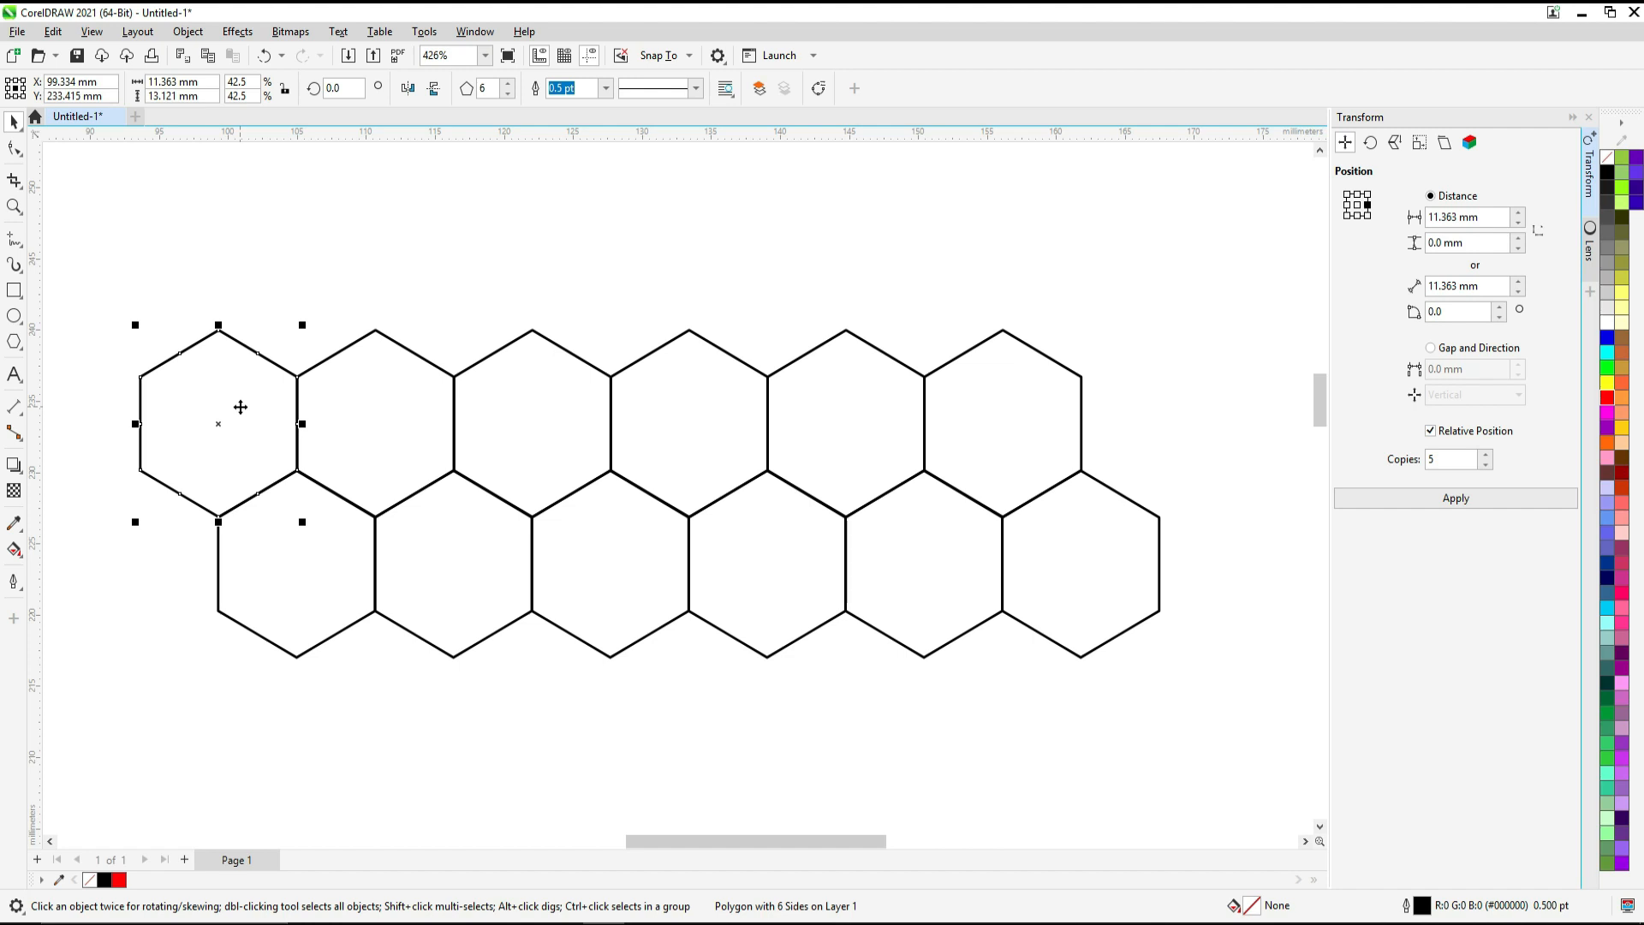
{"action": "left_click", "coordinate": [463, 544], "text": "shift"}
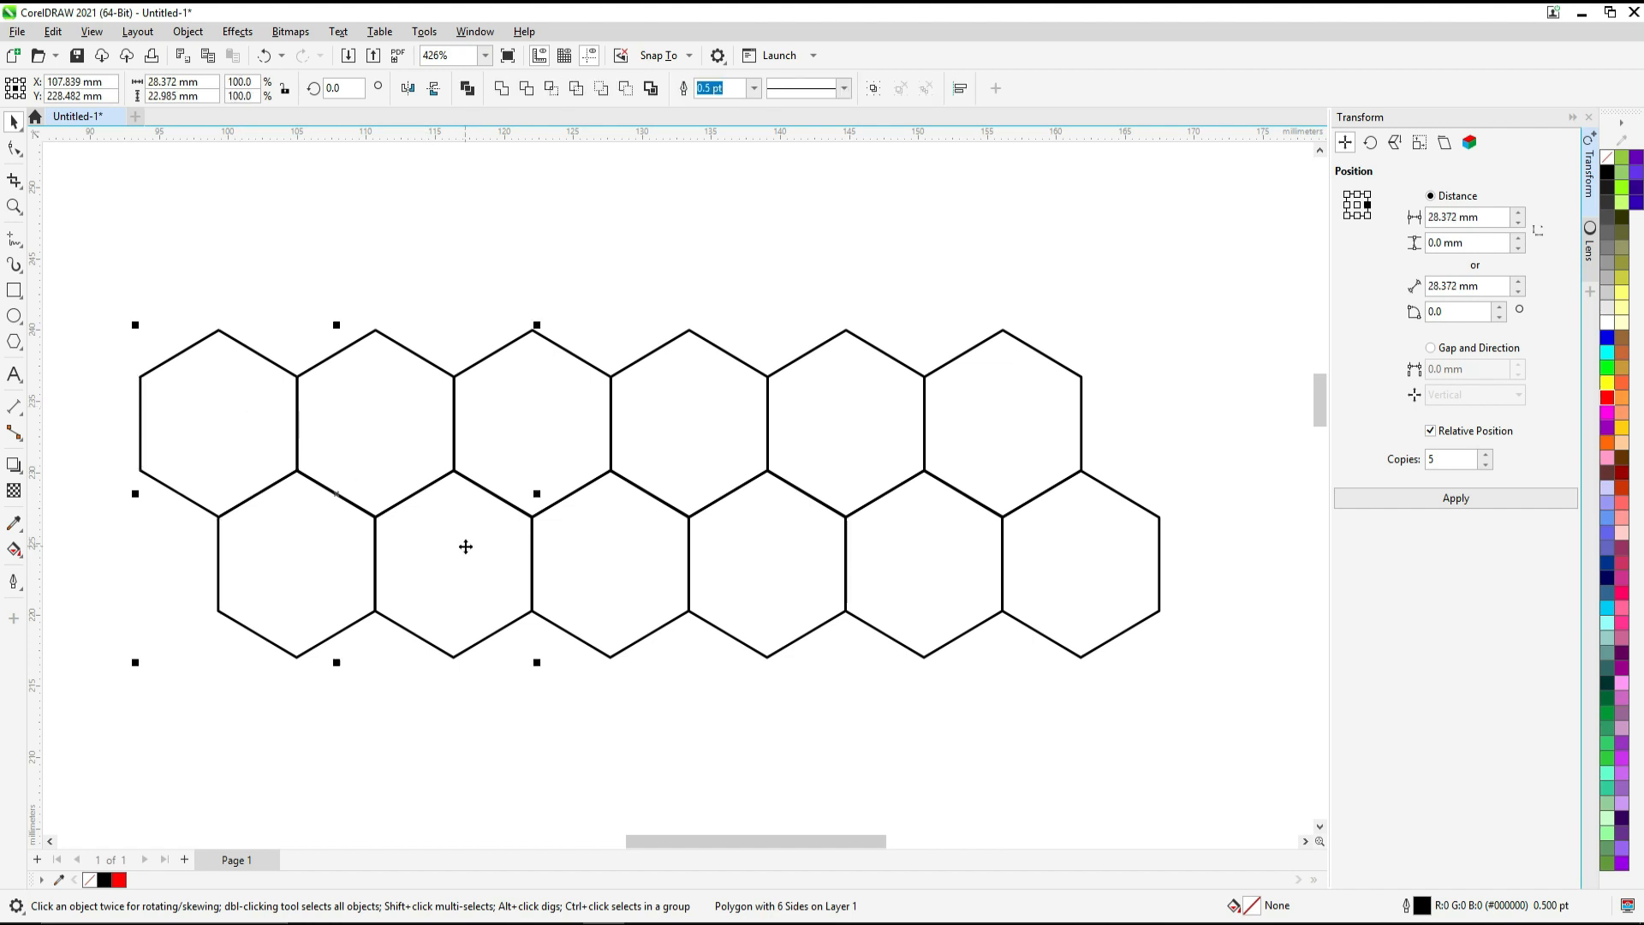
{"action": "left_click", "coordinate": [691, 416], "text": "shift"}
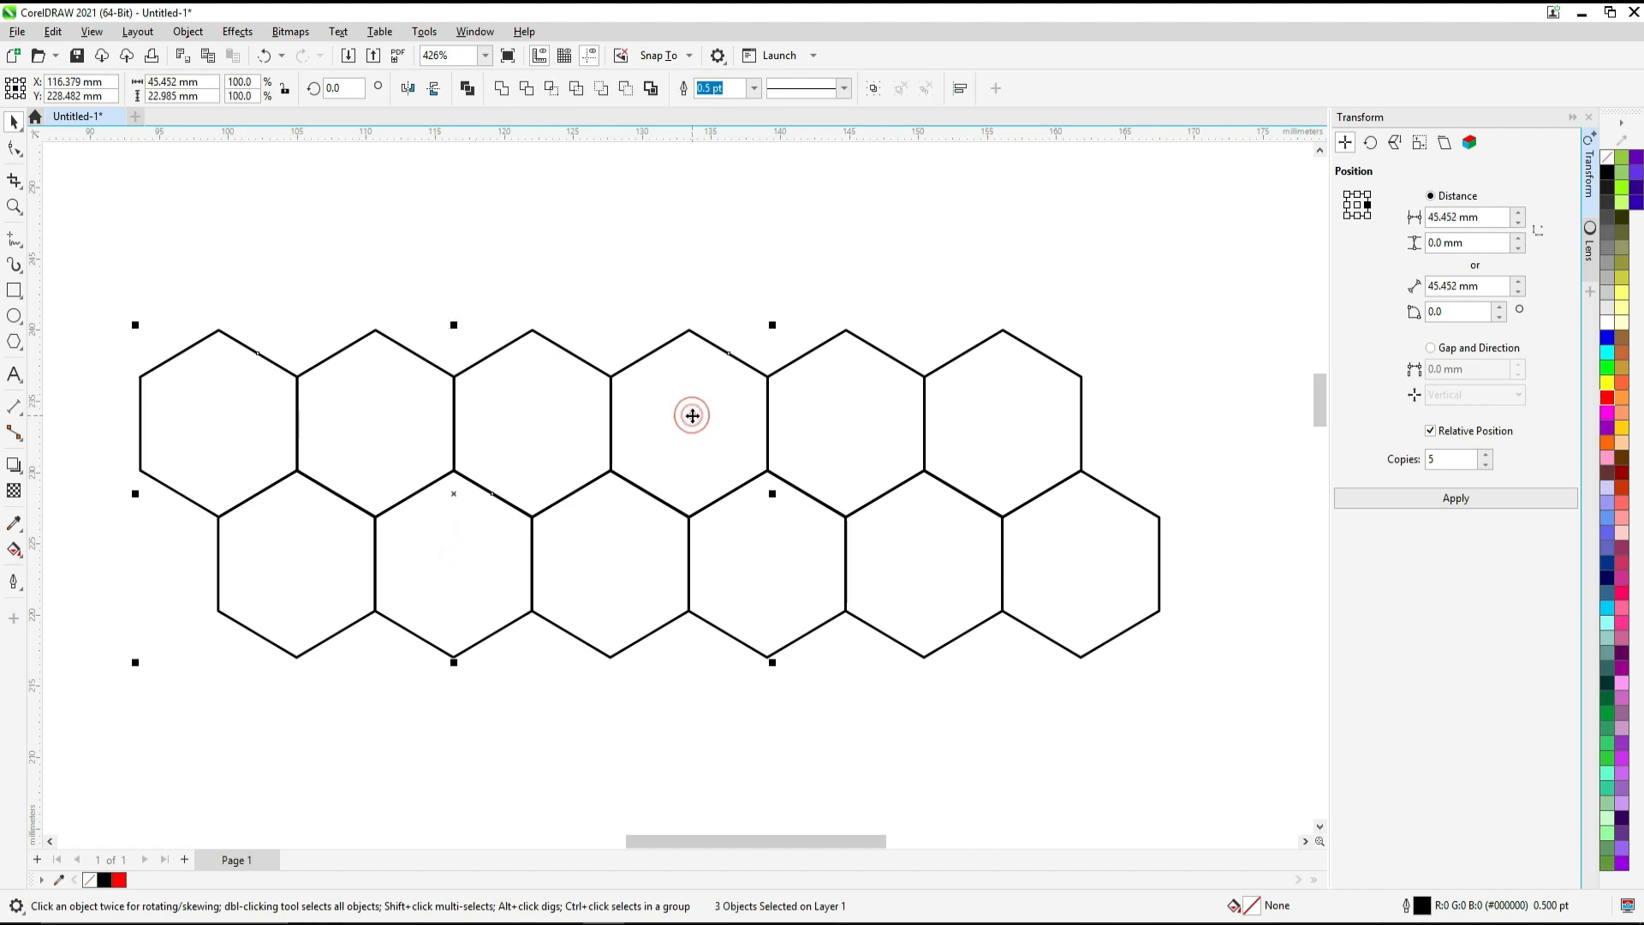
{"action": "left_click", "coordinate": [904, 553], "text": "shift"}
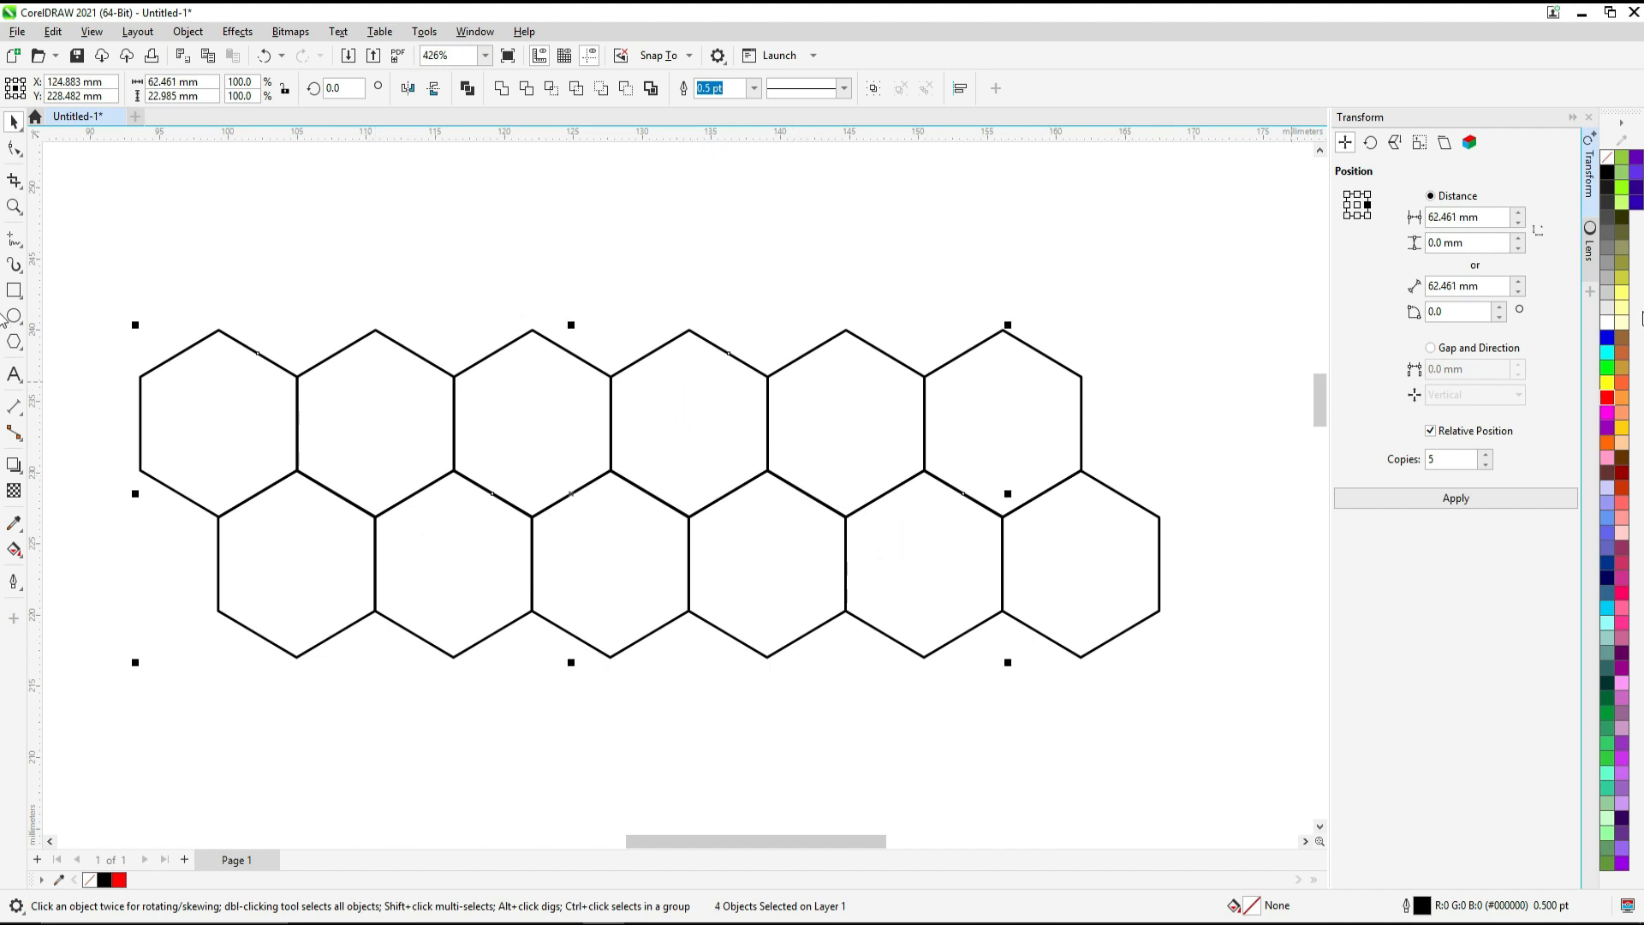
{"action": "left_click", "coordinate": [1607, 174]}
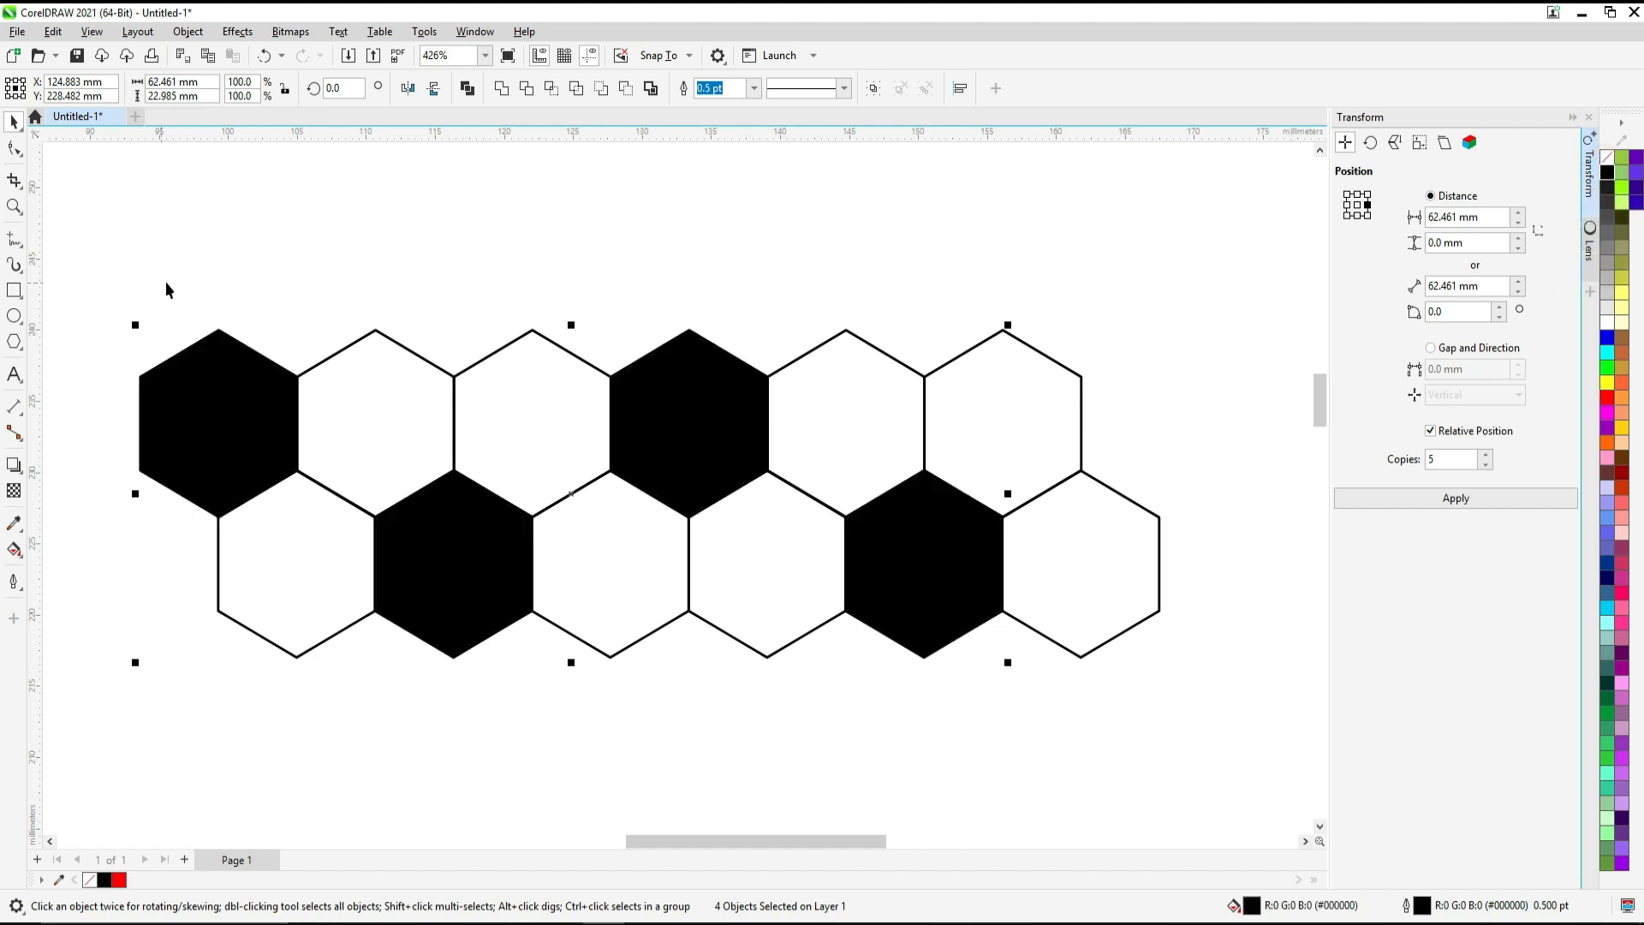
{"action": "left_click", "coordinate": [142, 286]}
Step: Copy all twelve hexagons directly below the existing two rows with interlocking edges, and repeat the duplication once more
{"action": "left_click_drag", "start_coordinate": [74, 263], "coordinate": [1251, 727]}
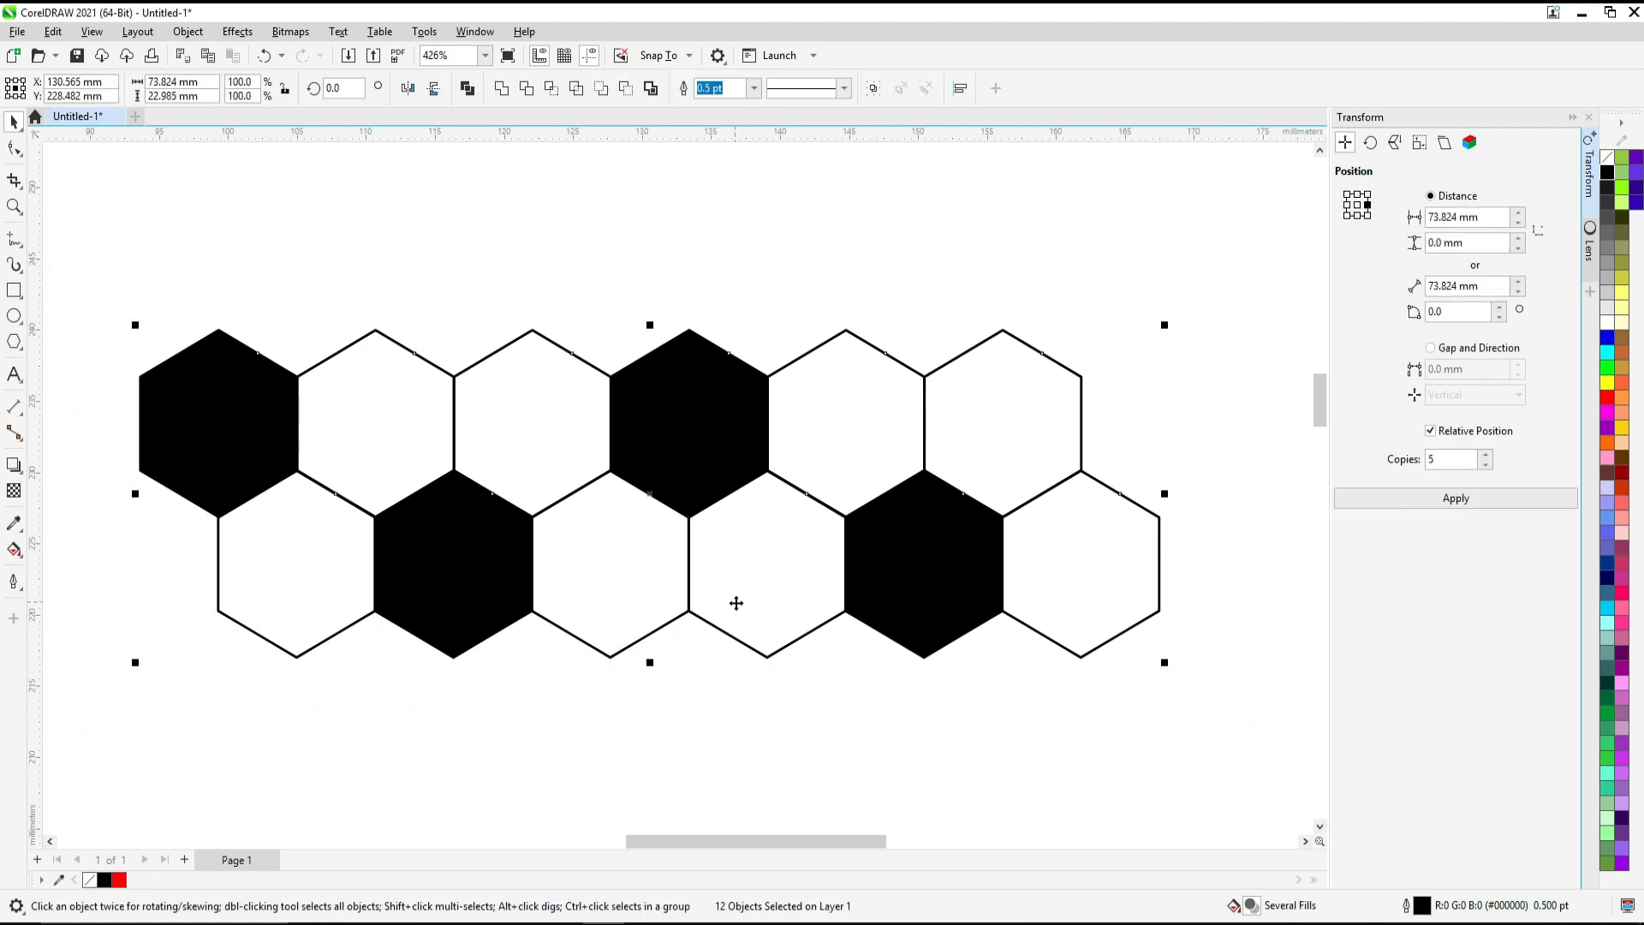
{"action": "scroll", "coordinate": [1301, 415], "scroll_direction": "down", "scroll_amount": 5}
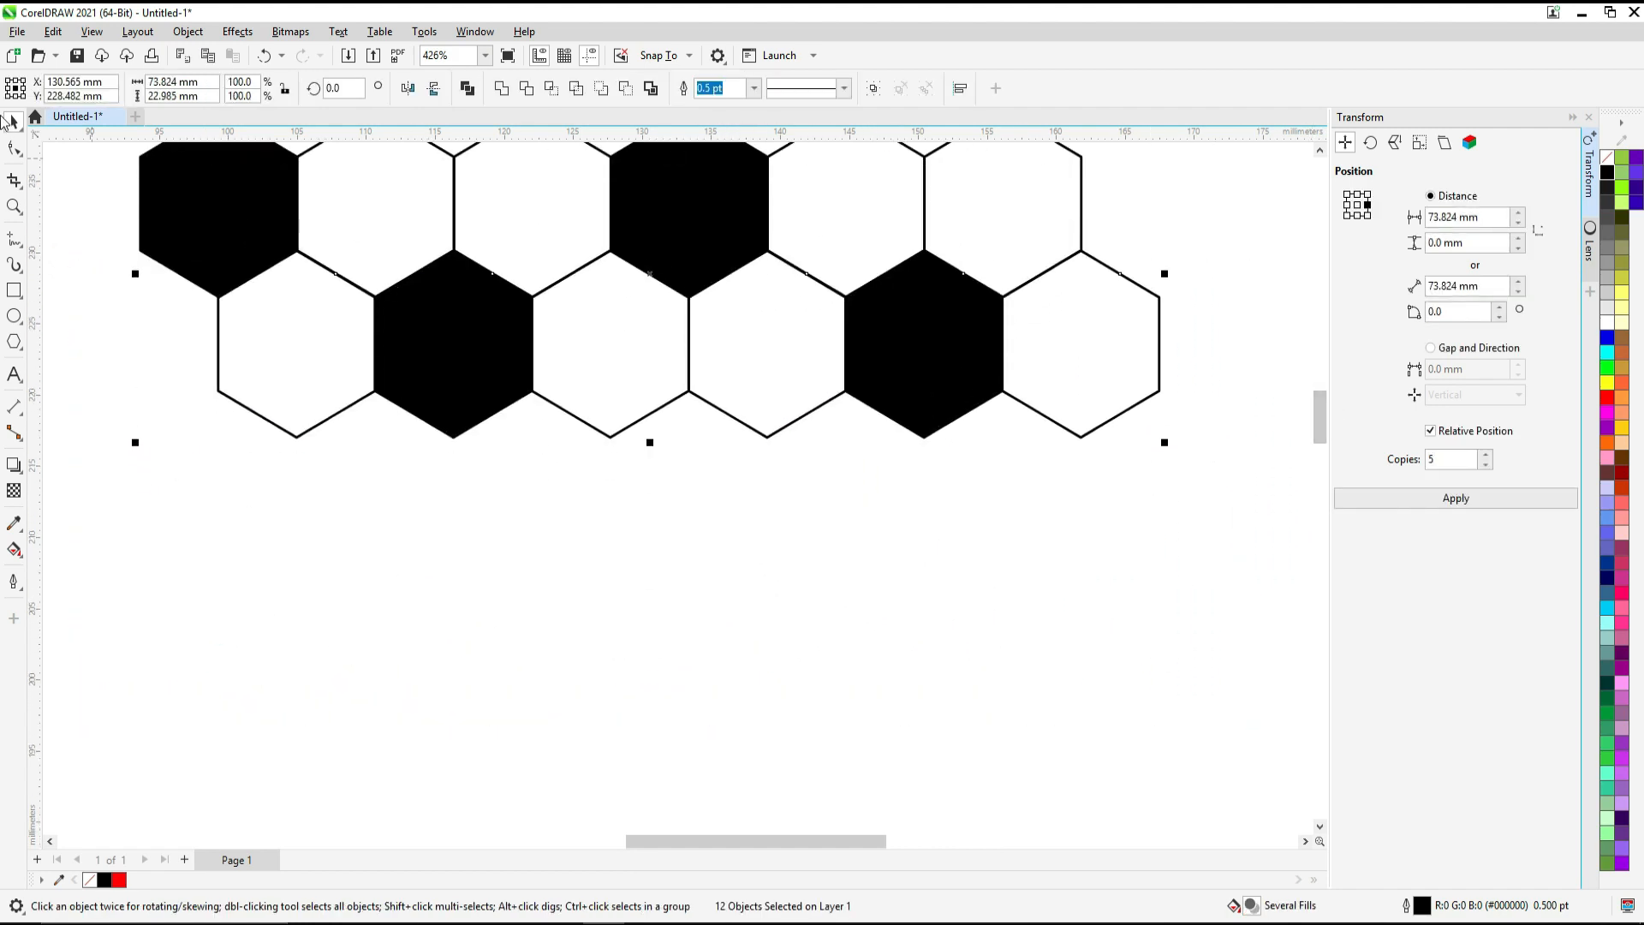
{"action": "left_click_drag", "start_coordinate": [650, 273], "coordinate": [673, 556]}
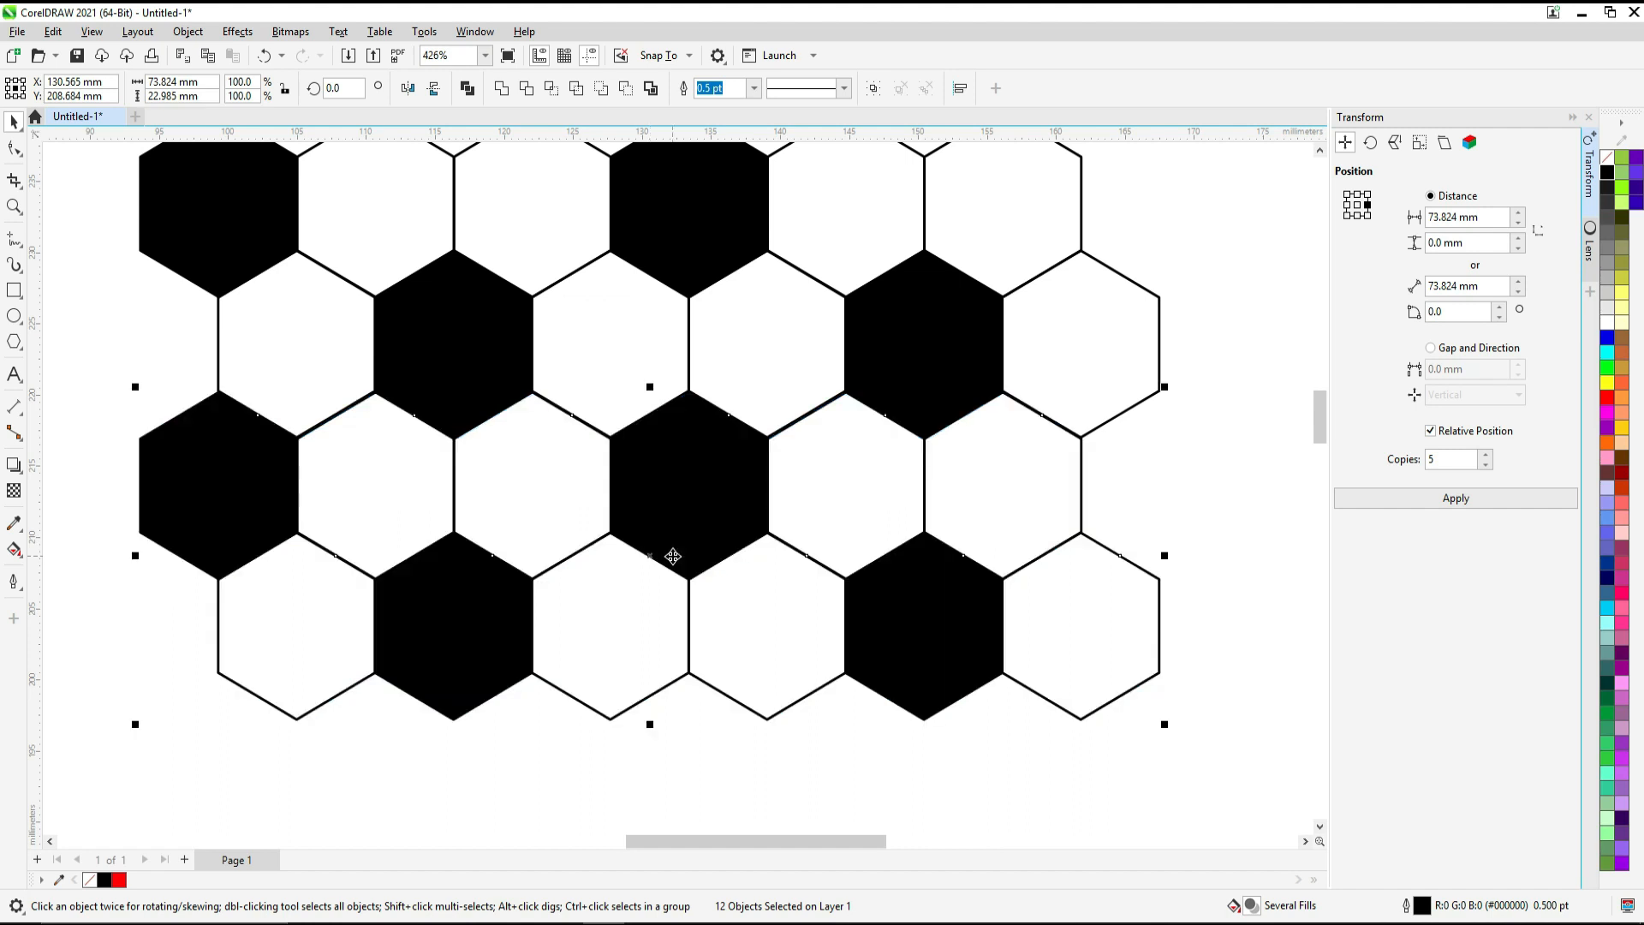
{"action": "key", "text": "ctrl+r"}
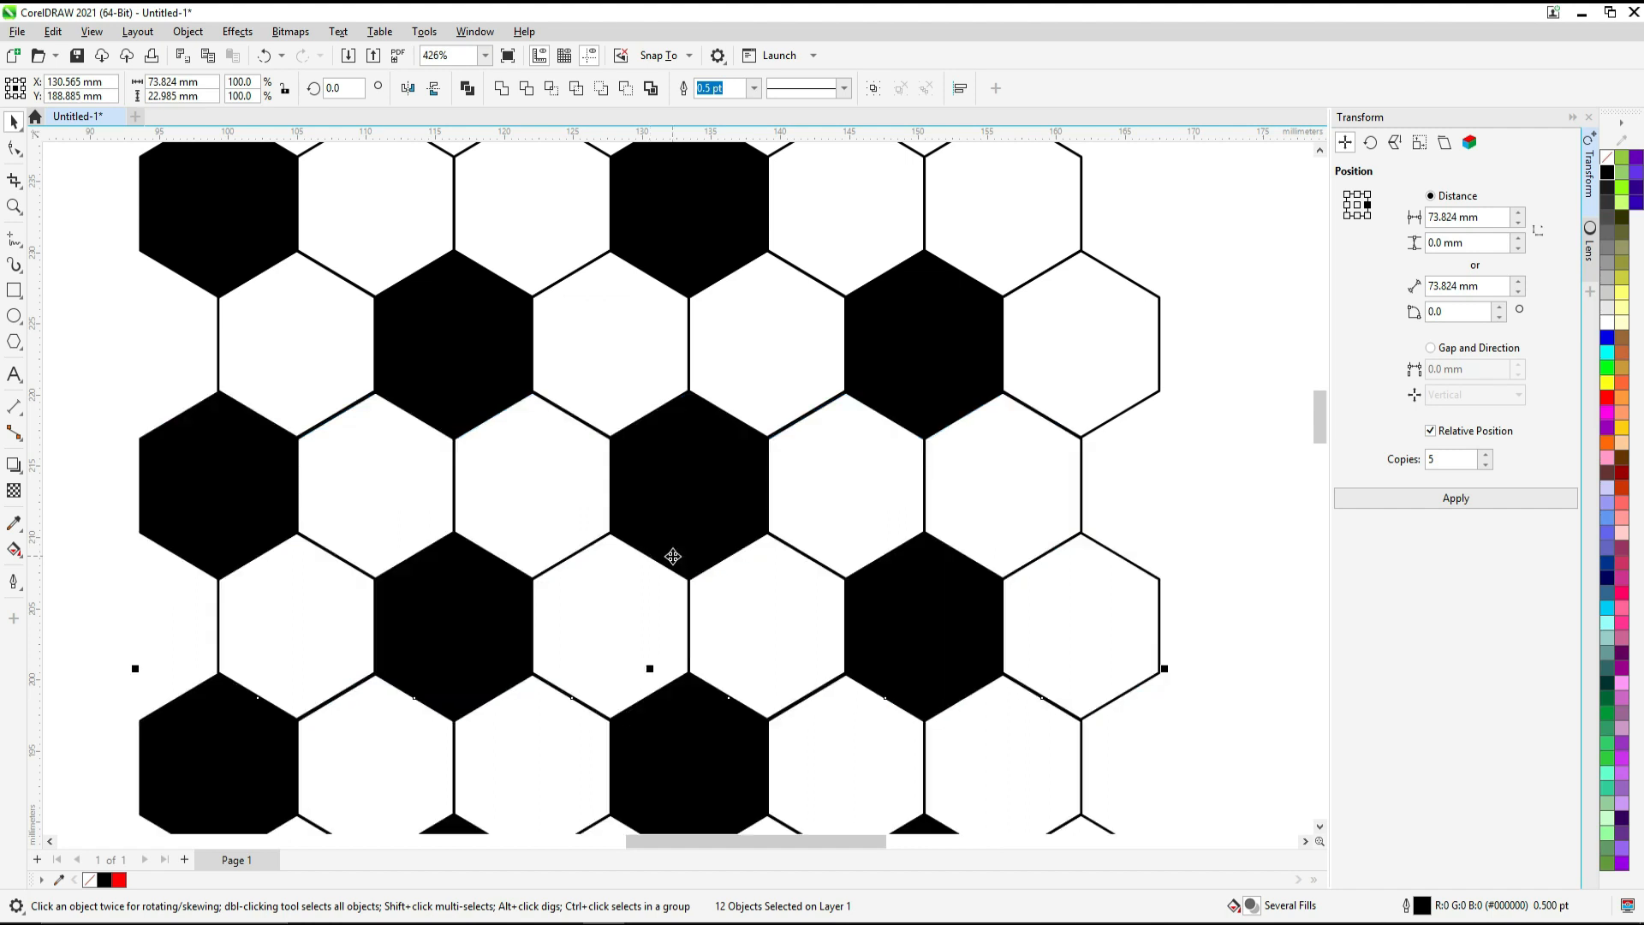
Step: Group all 36 hexagons of the pattern and move the group slightly down the page
{"action": "key", "text": "z"}
{"action": "scroll", "coordinate": [685, 556], "scroll_direction": "down", "scroll_amount": 1}
{"action": "key", "text": "F3"}
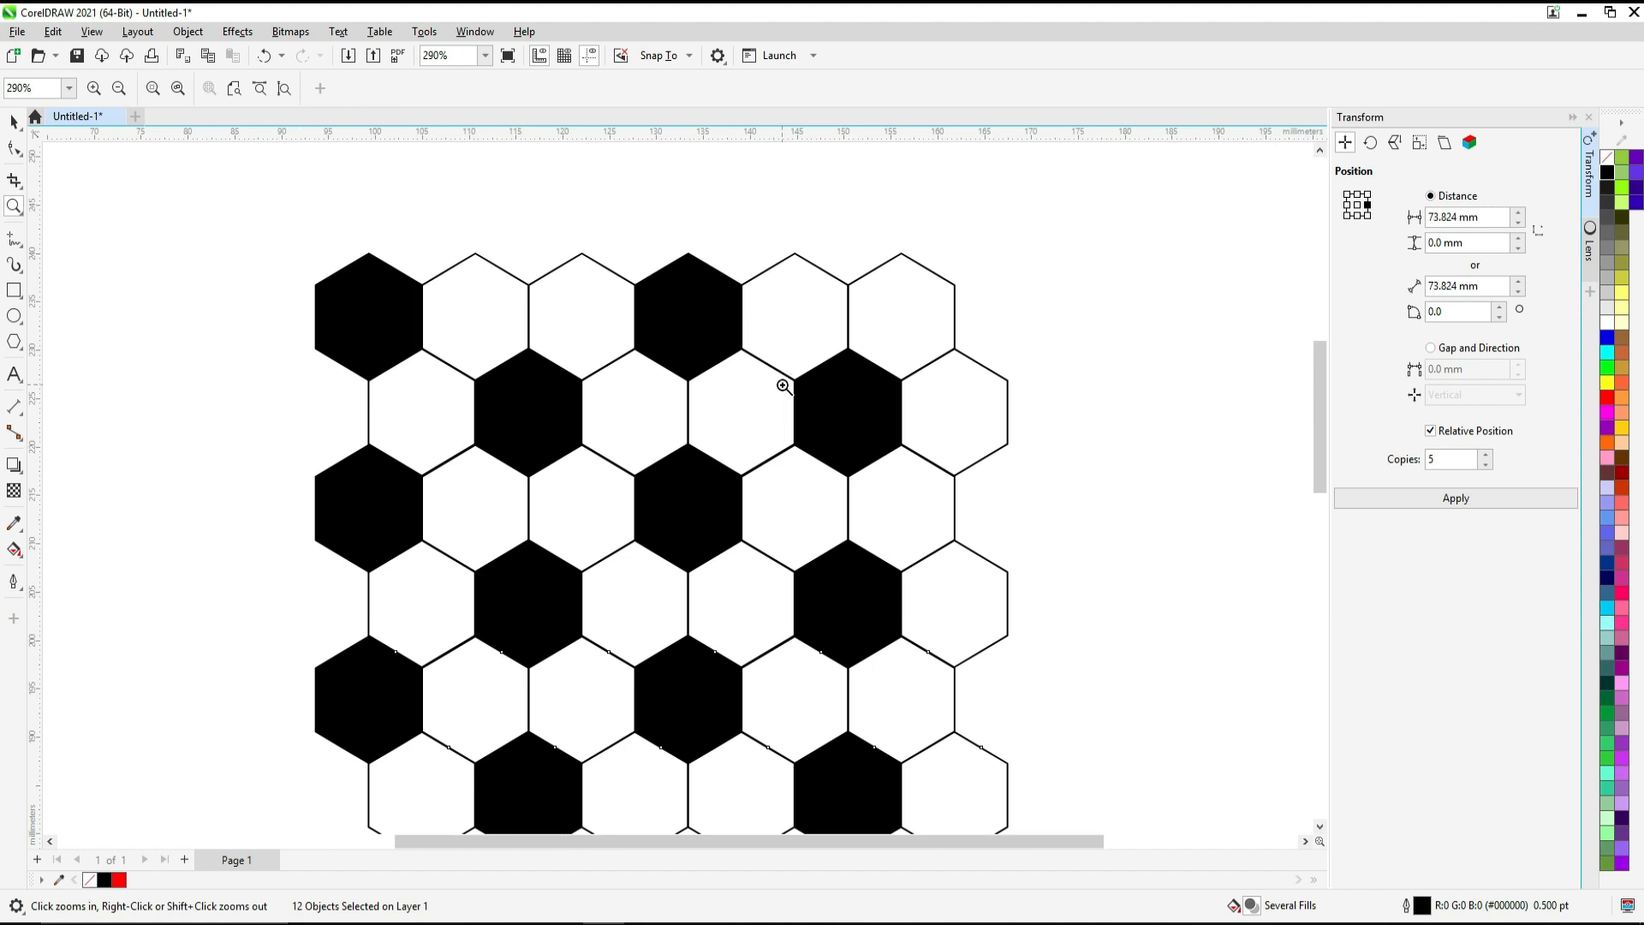
{"action": "left_click_drag", "start_coordinate": [345, 337], "coordinate": [1047, 773]}
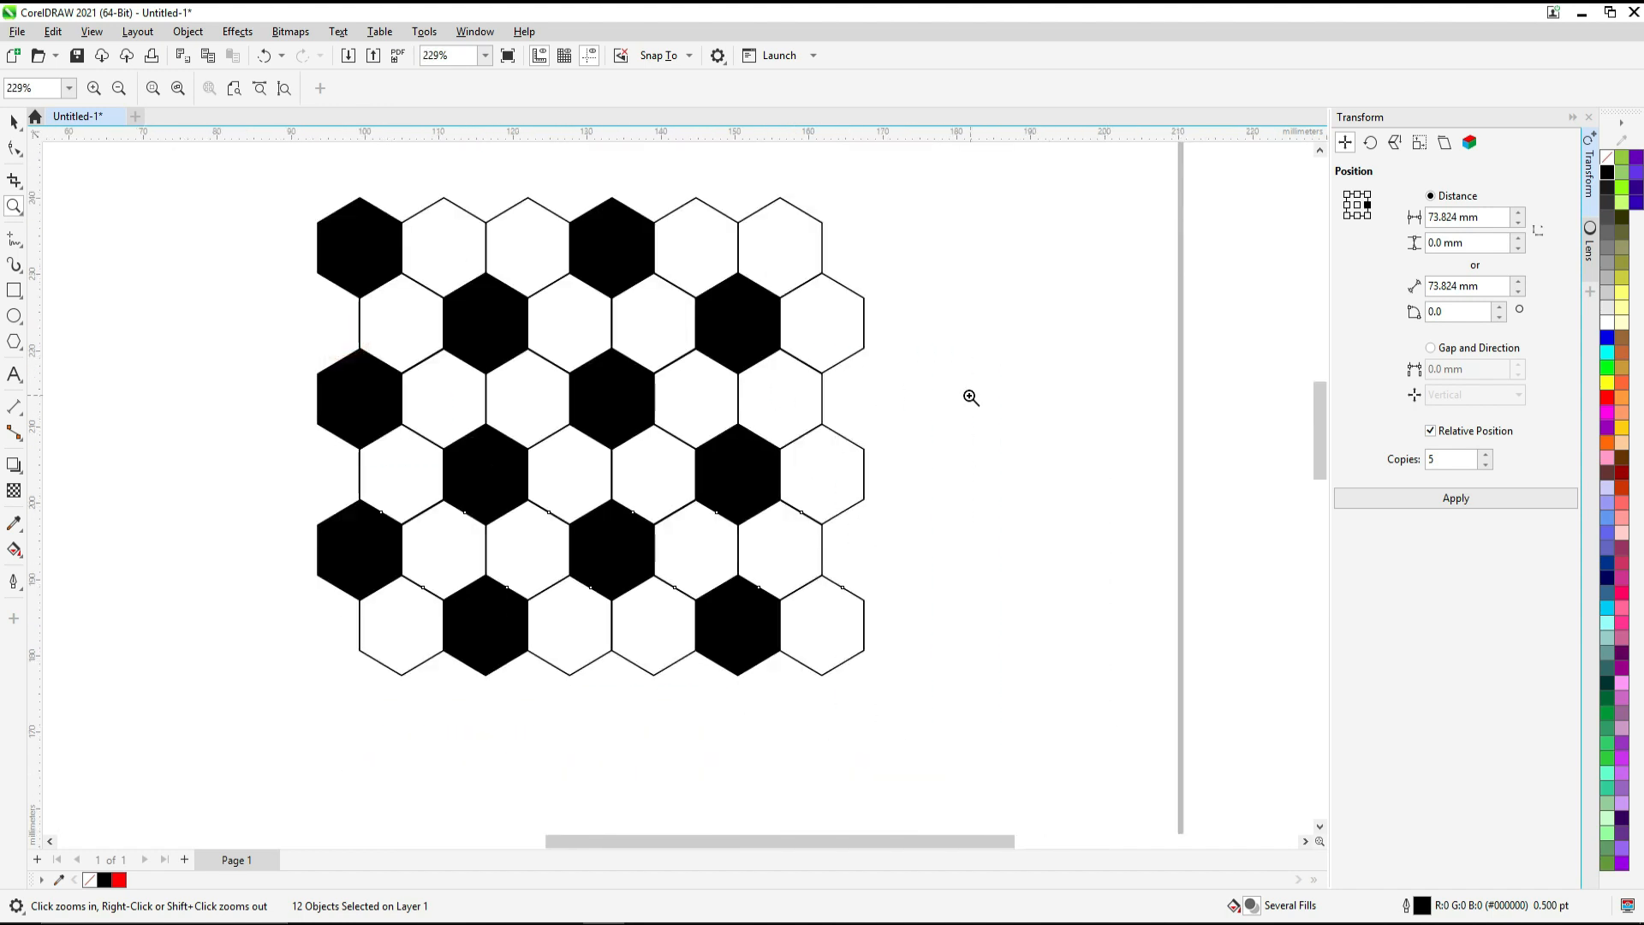
{"action": "left_click", "coordinate": [14, 122]}
{"action": "left_click_drag", "start_coordinate": [506, 412], "coordinate": [988, 732]}
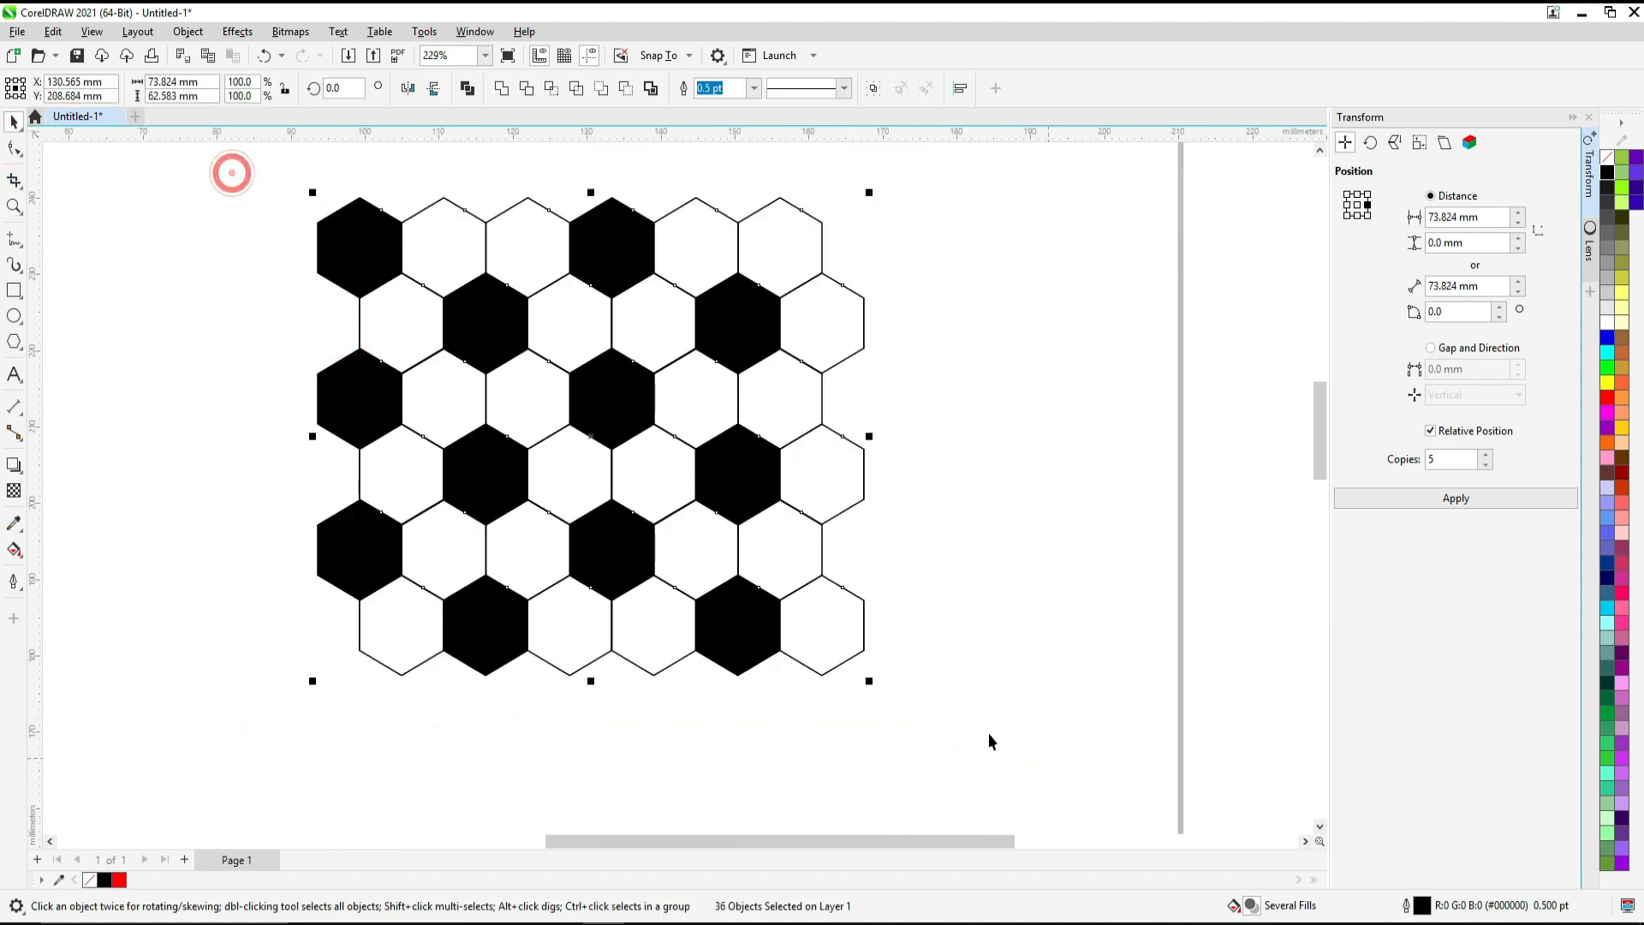
{"action": "key", "text": "ctrl+g"}
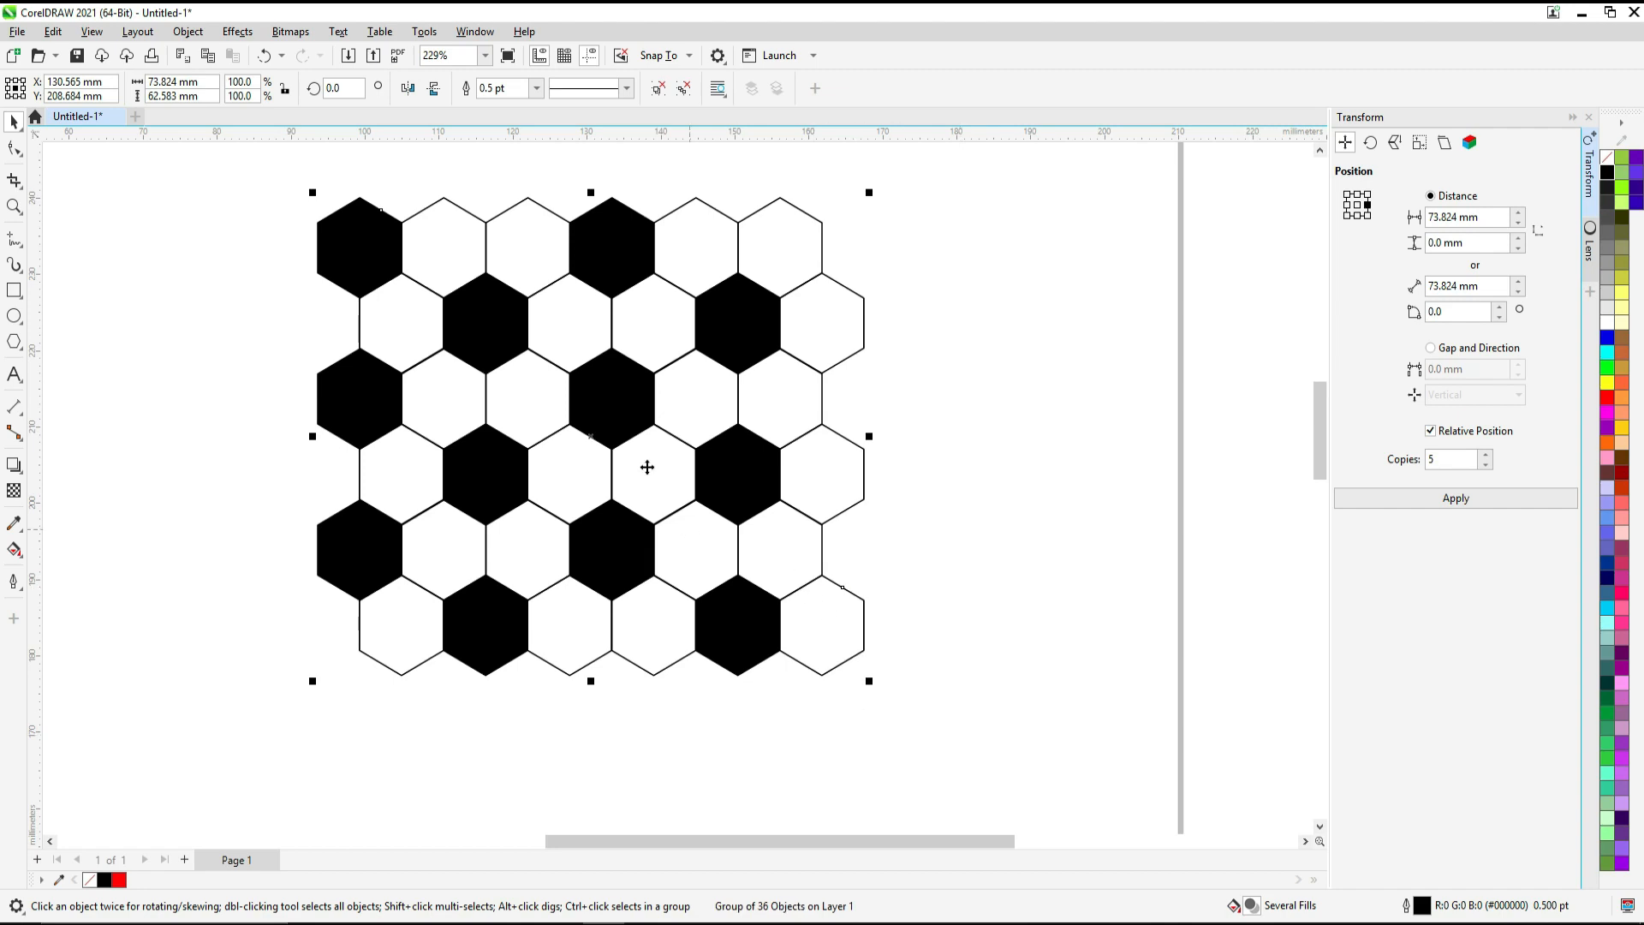
{"action": "left_click_drag", "start_coordinate": [608, 426], "coordinate": [611, 463]}
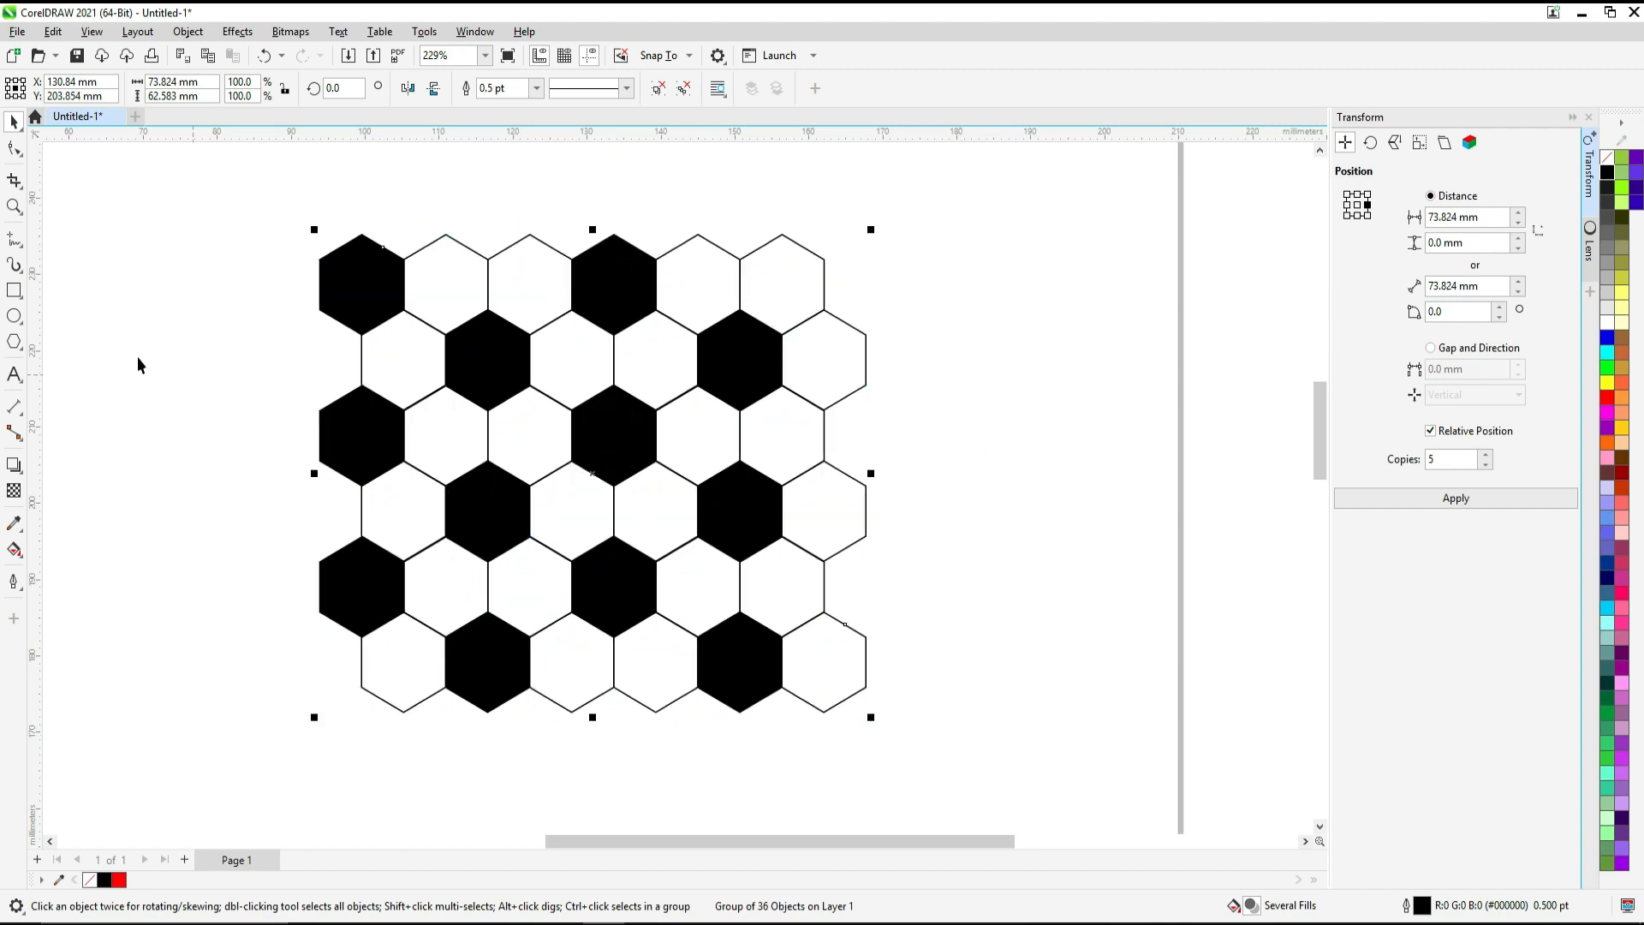
Step: Draw a circle about 42 mm in diameter over the middle of the hexagon pattern and adjust its position
{"action": "left_click", "coordinate": [14, 317]}
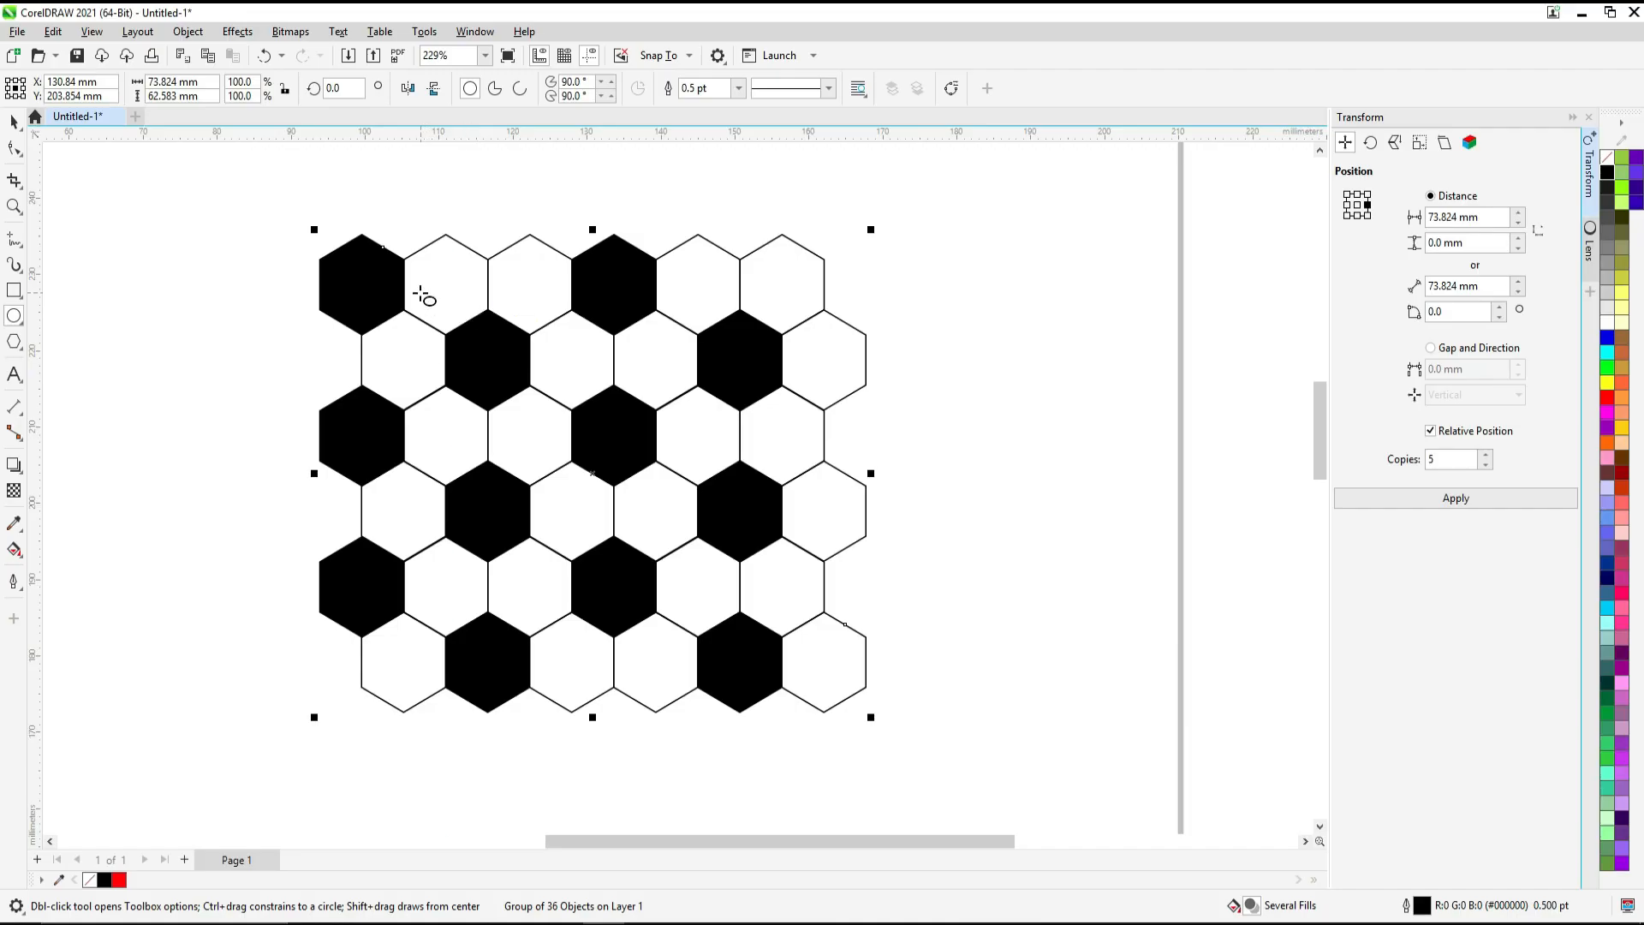
{"action": "left_click_drag", "start_coordinate": [419, 292], "coordinate": [719, 614]}
{"action": "left_click", "coordinate": [14, 124]}
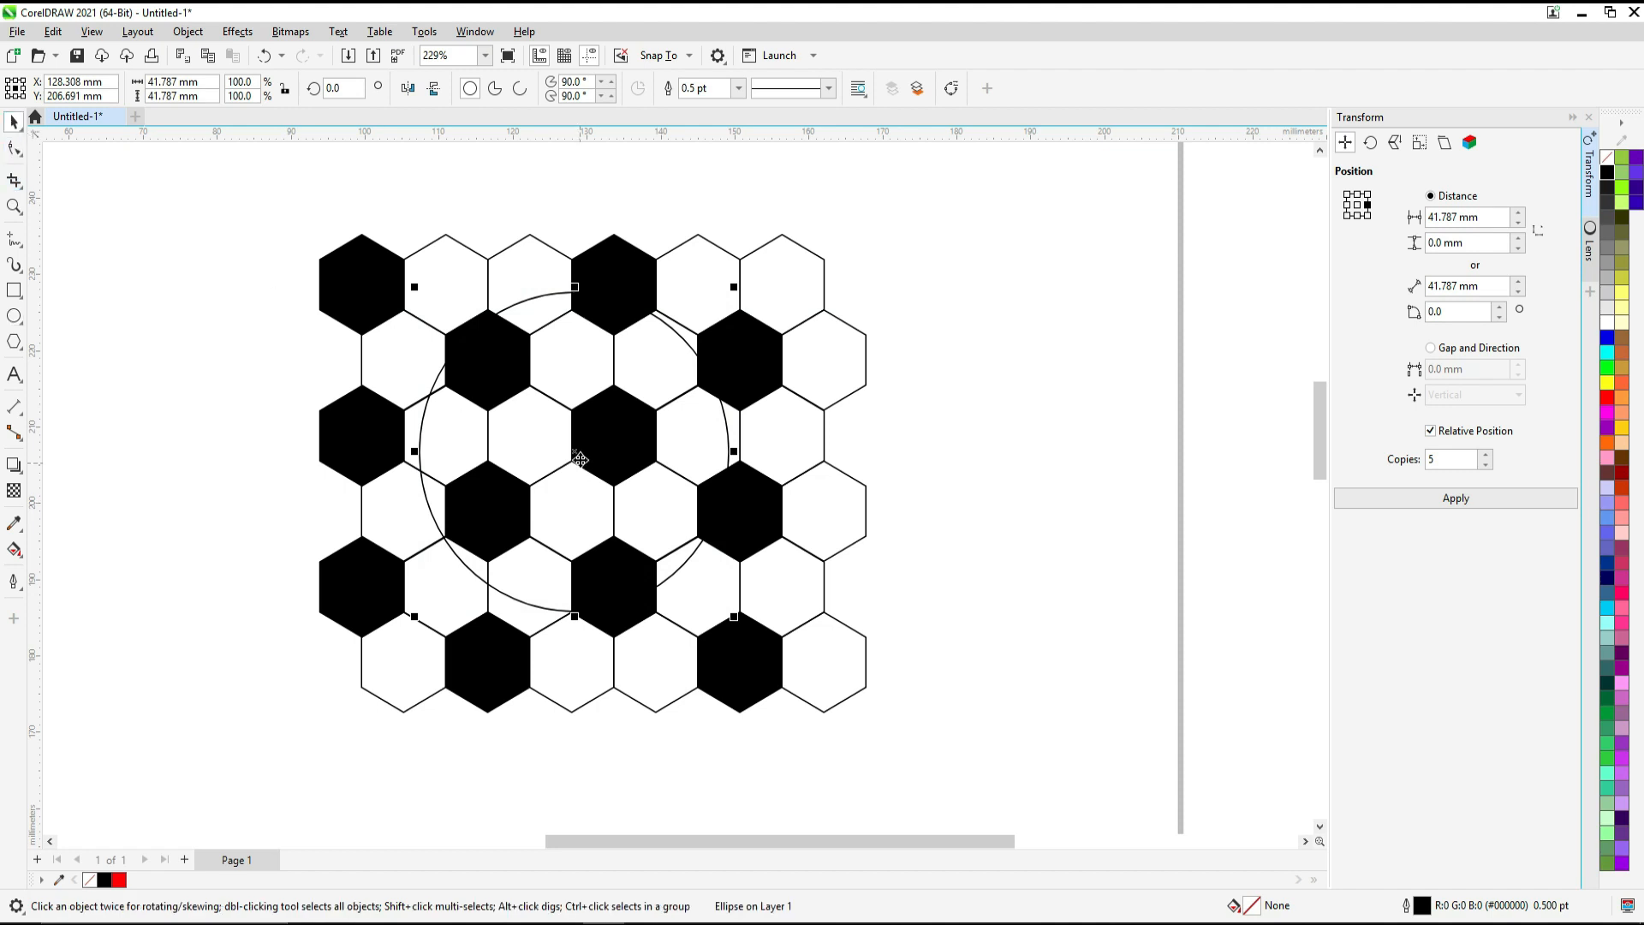
{"action": "left_click_drag", "start_coordinate": [574, 452], "coordinate": [561, 458]}
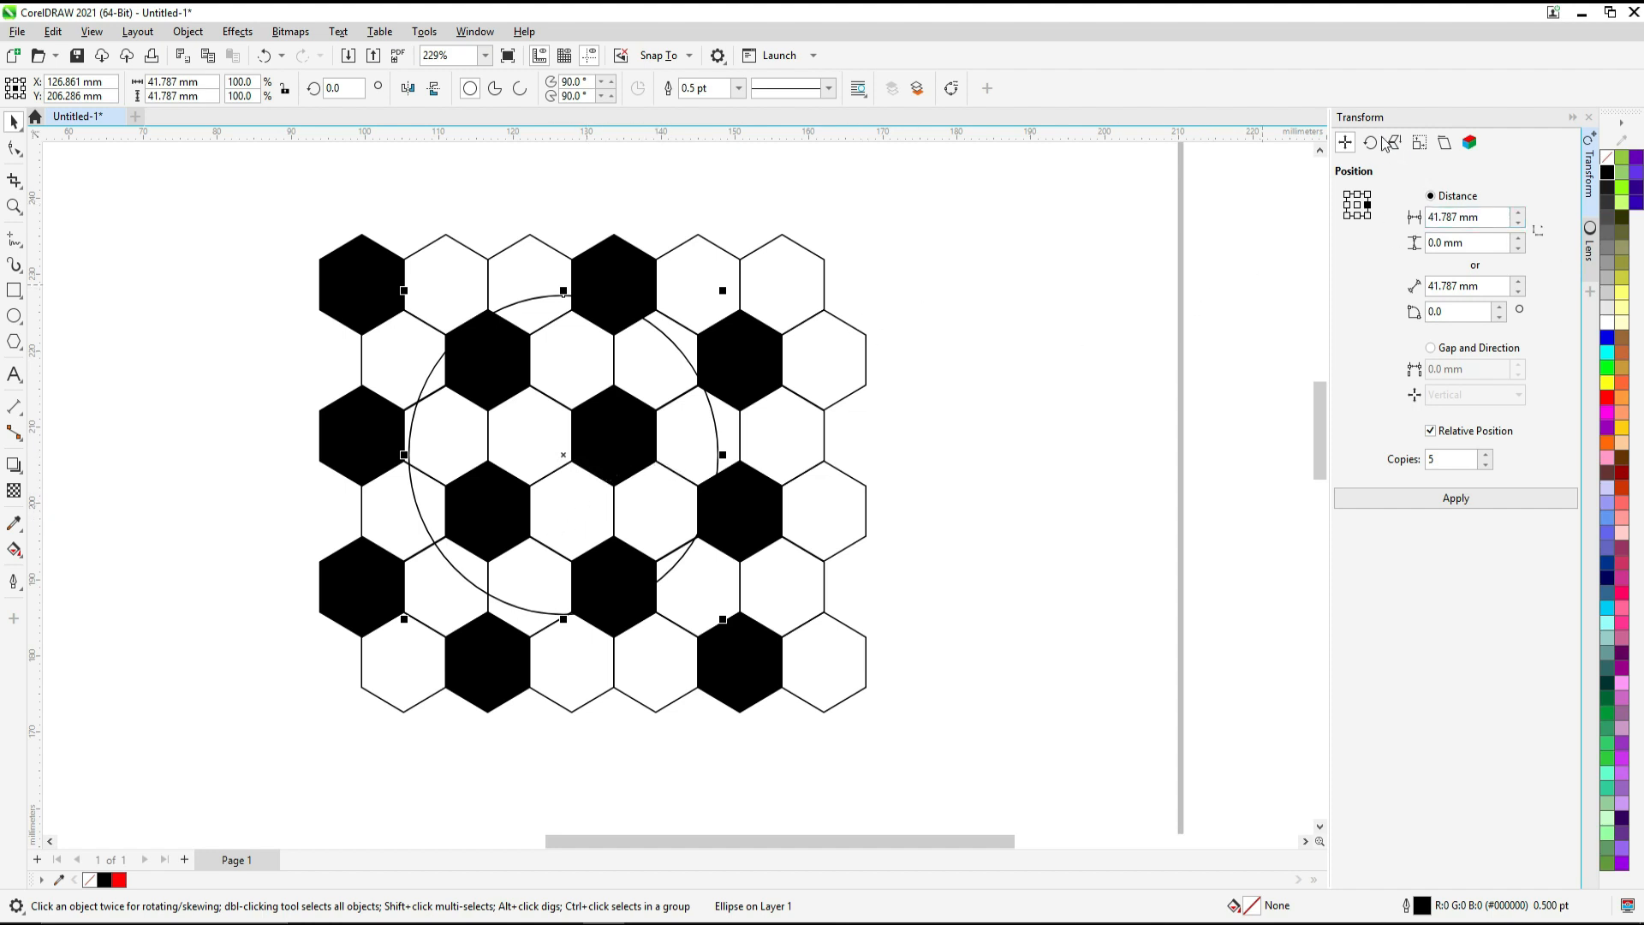
Step: Apply a frozen Fish Eye lens with a rate of 100% to the circle
{"action": "left_click", "coordinate": [1590, 256]}
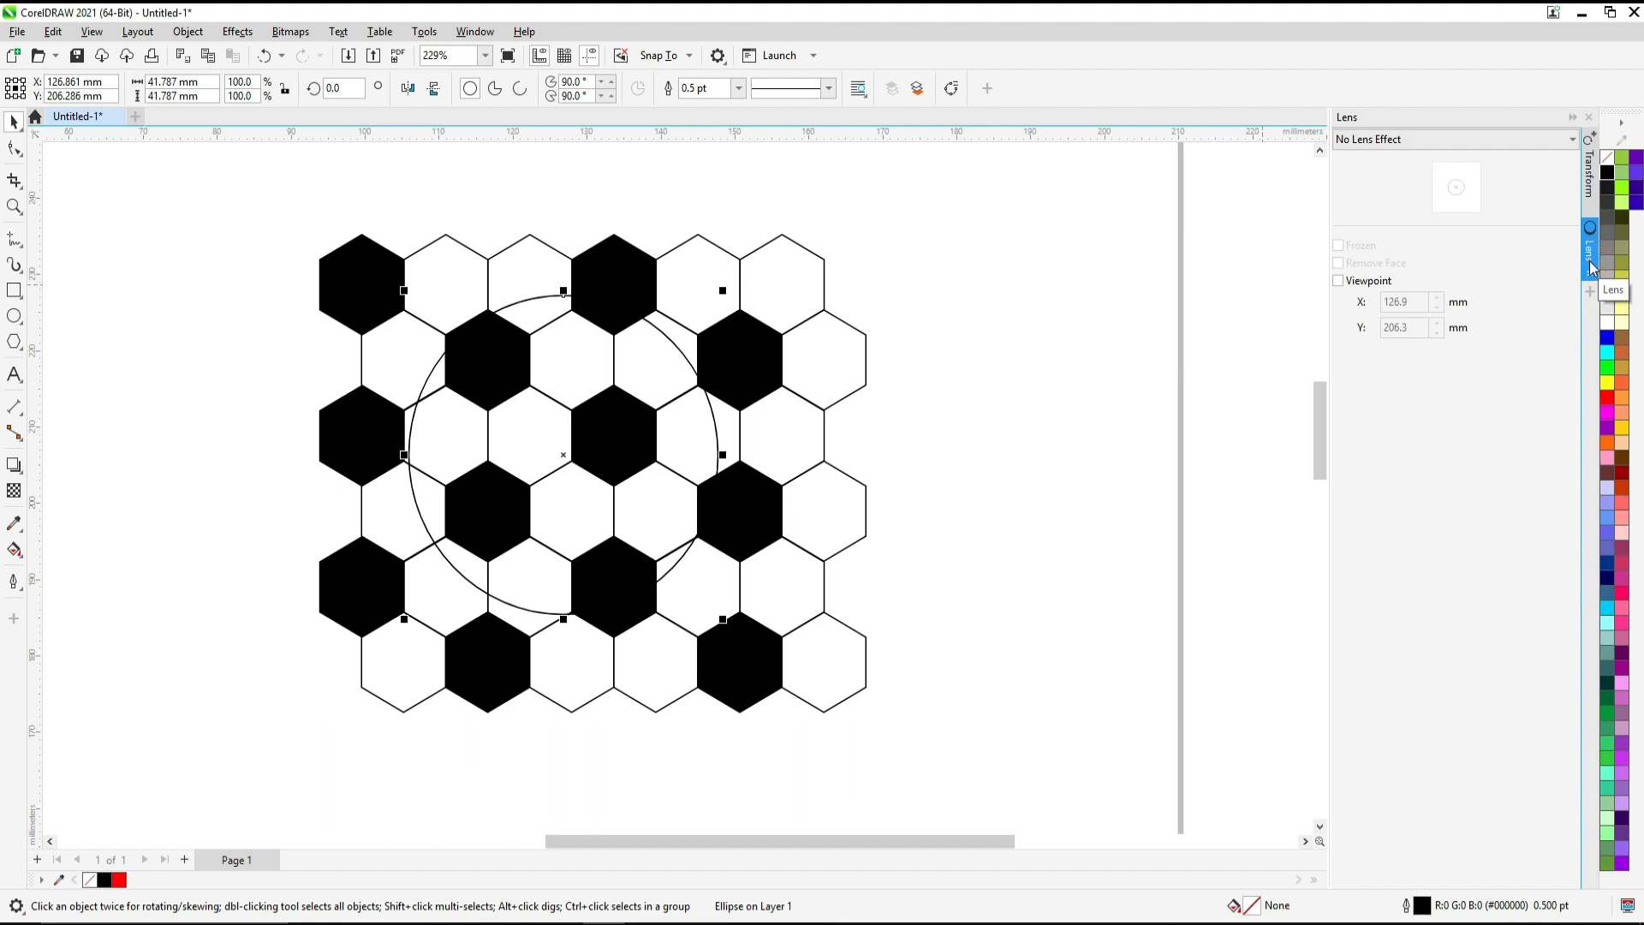
{"action": "left_click", "coordinate": [239, 34]}
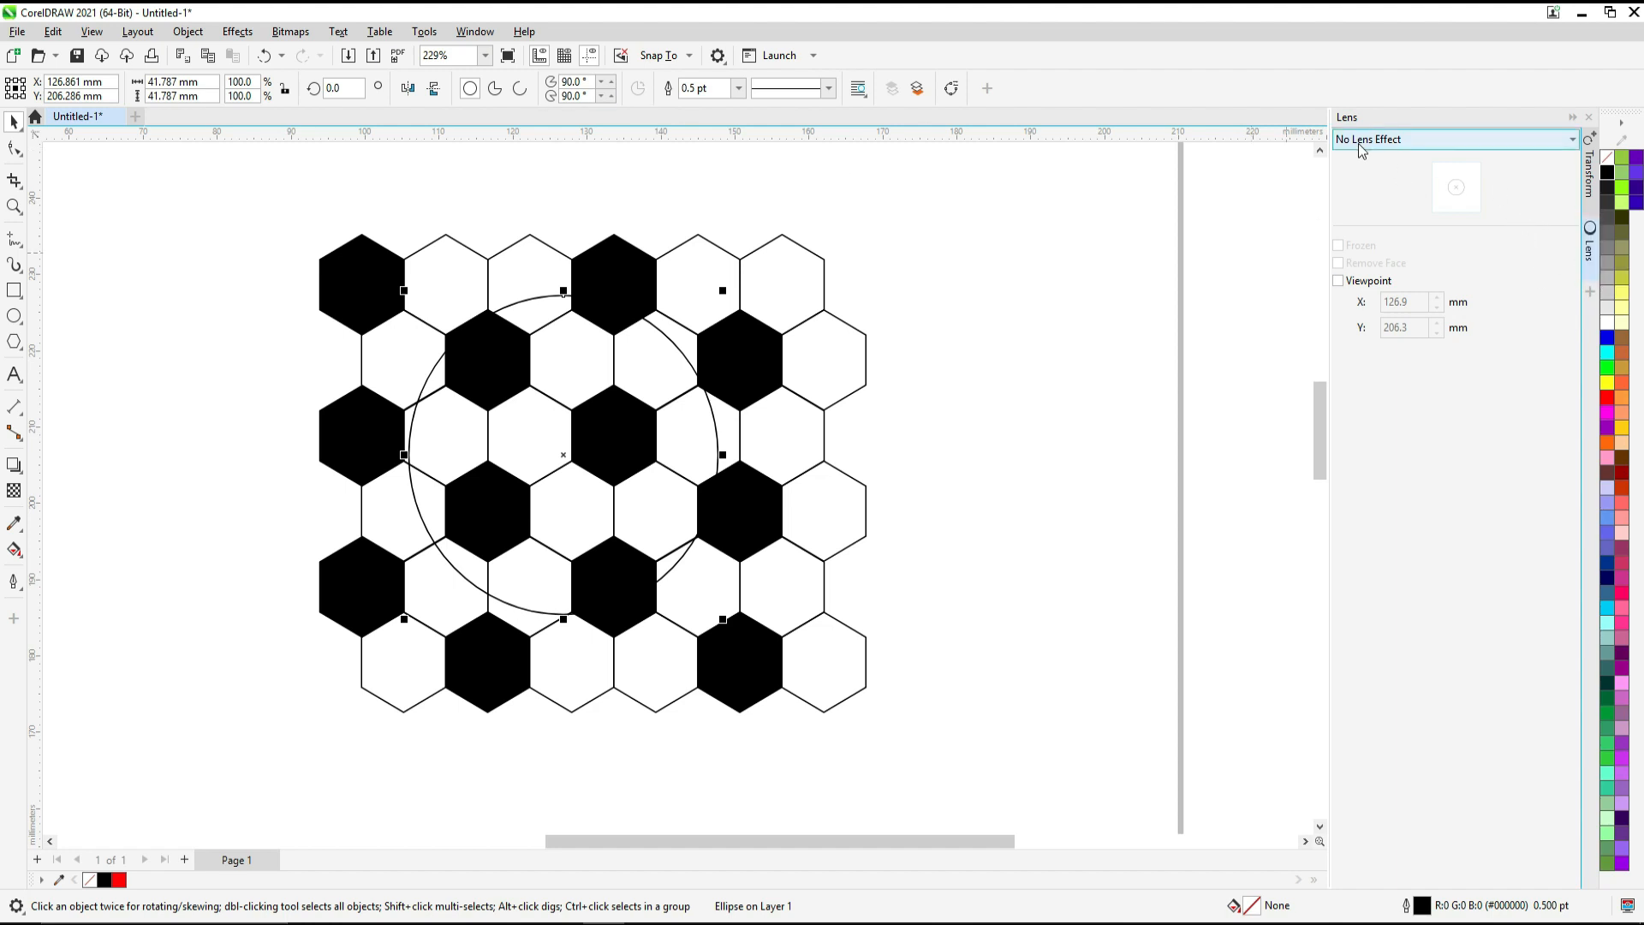
{"action": "left_click", "coordinate": [1575, 139]}
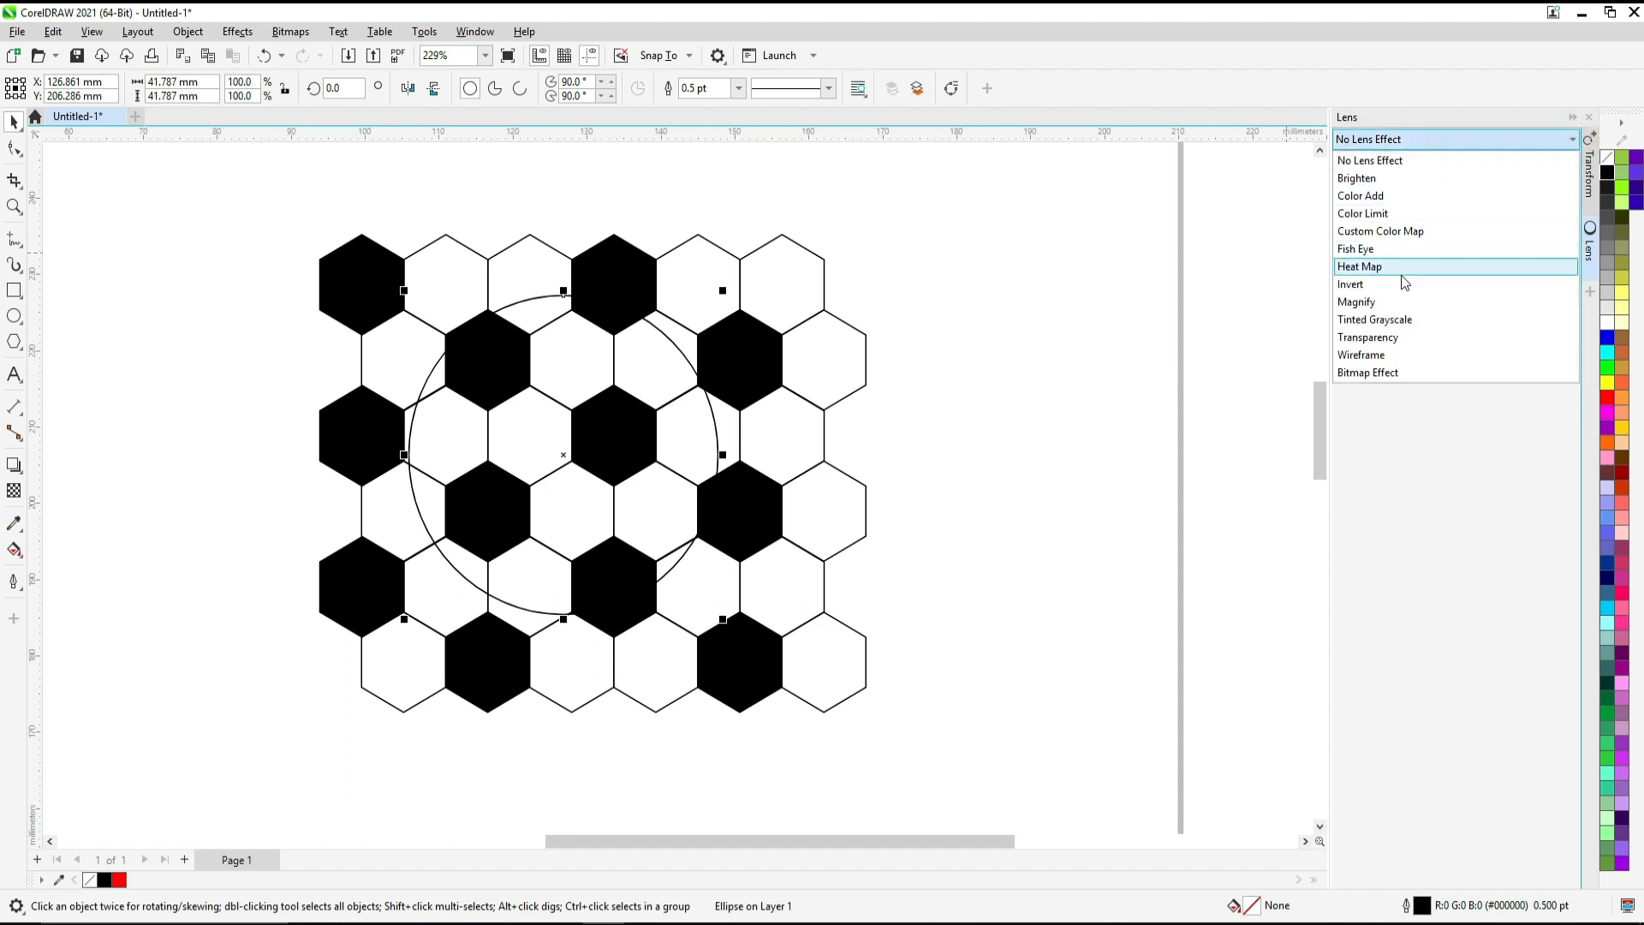
{"action": "left_click", "coordinate": [1379, 256]}
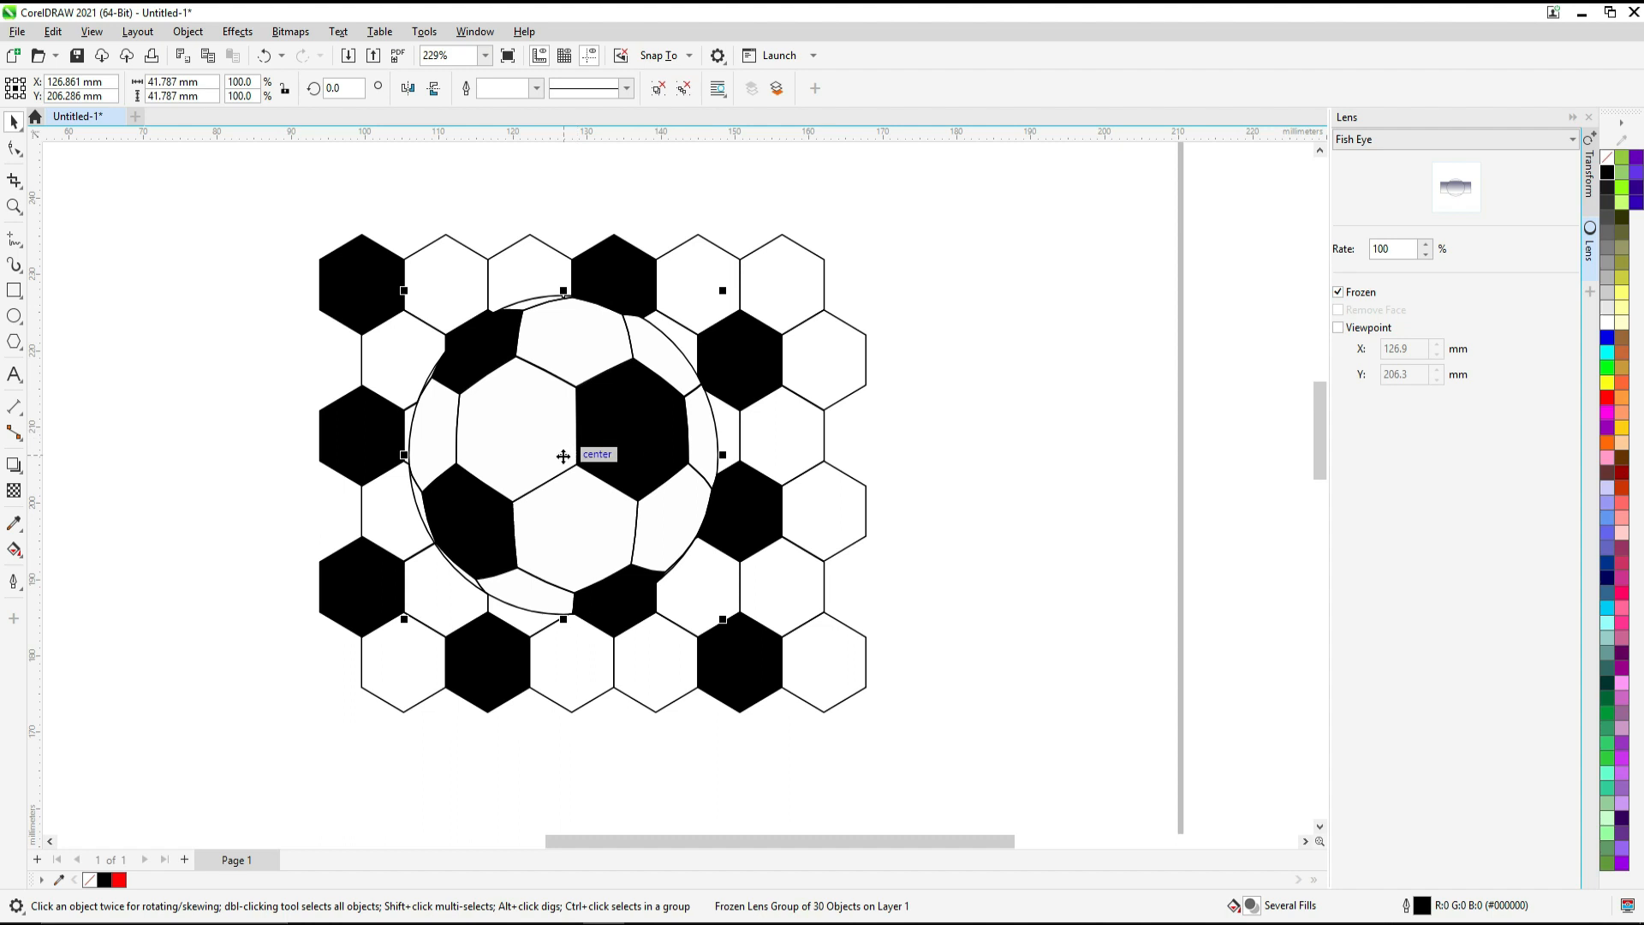
Step: Move the frozen lens ball off the hexagon pattern into the empty space beside it, across the page's right edge
{"action": "left_click_drag", "start_coordinate": [563, 457], "coordinate": [1085, 424]}
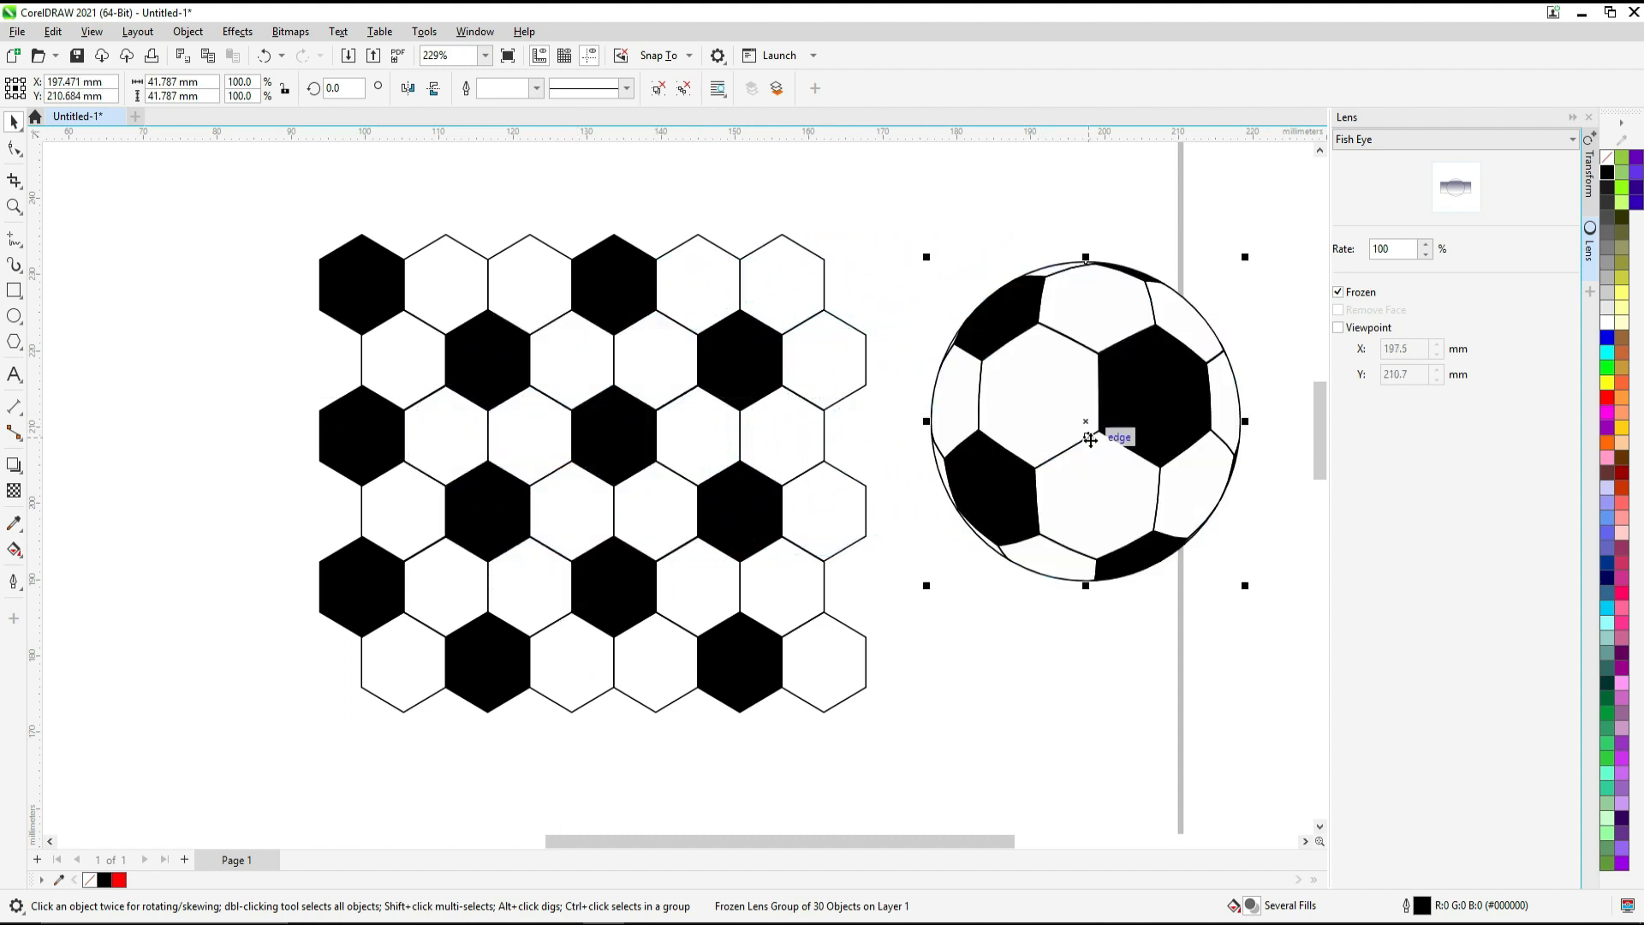
{"action": "key", "text": "z"}
{"action": "right_click", "coordinate": [1117, 467]}
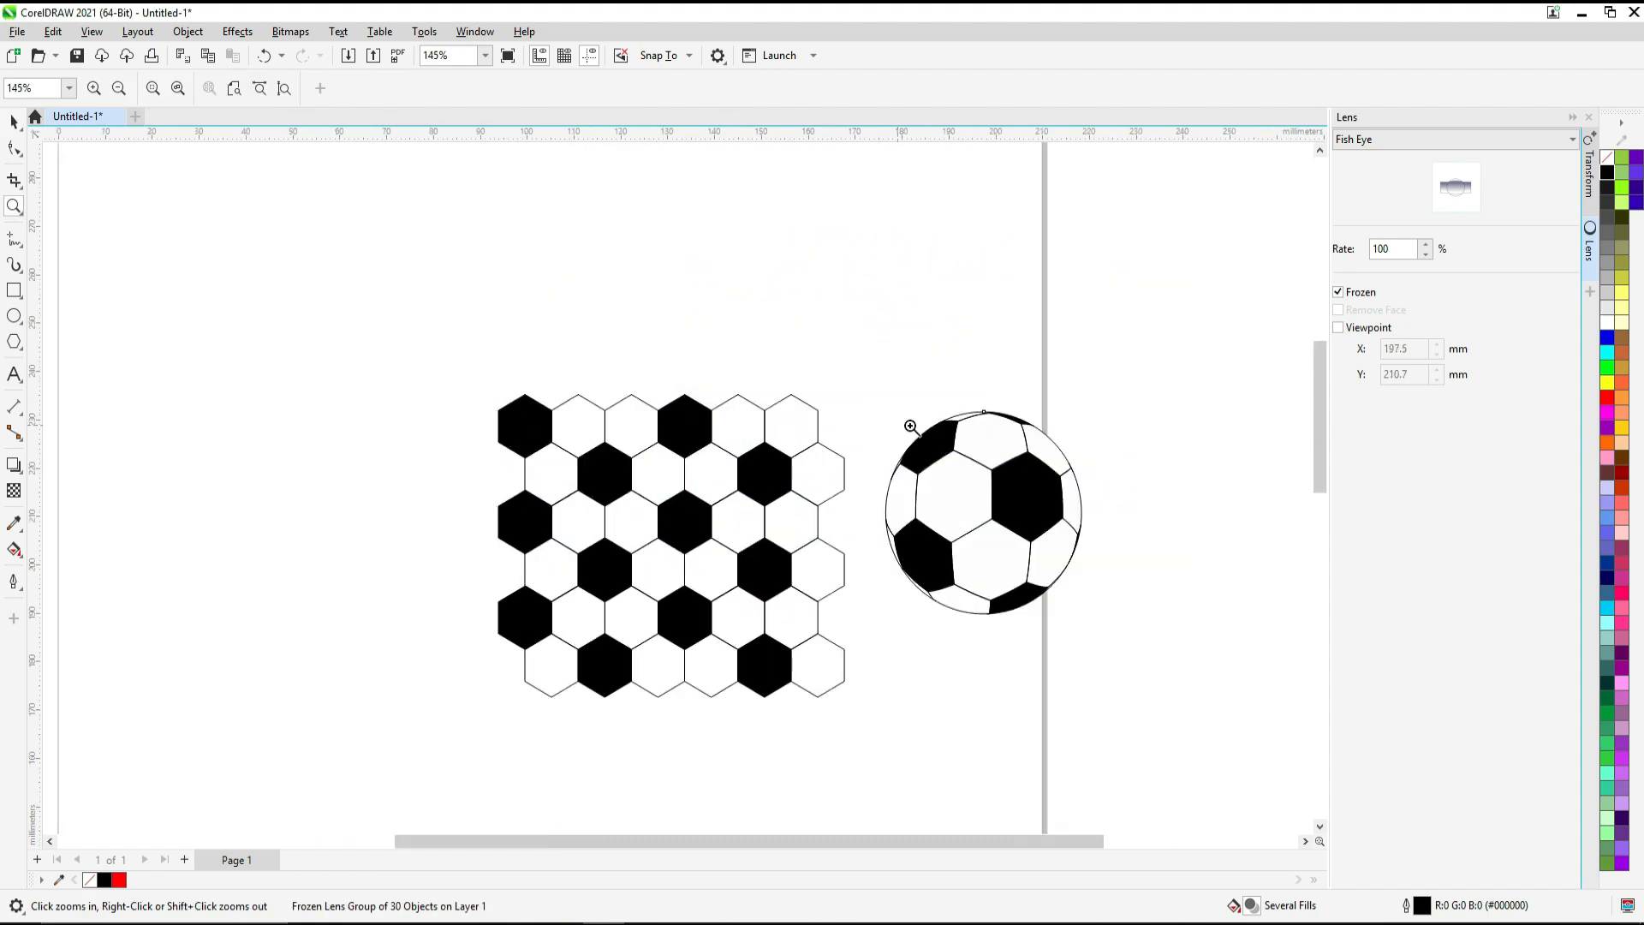
{"action": "left_click", "coordinate": [13, 122]}
{"action": "left_click_drag", "start_coordinate": [374, 316], "coordinate": [865, 753]}
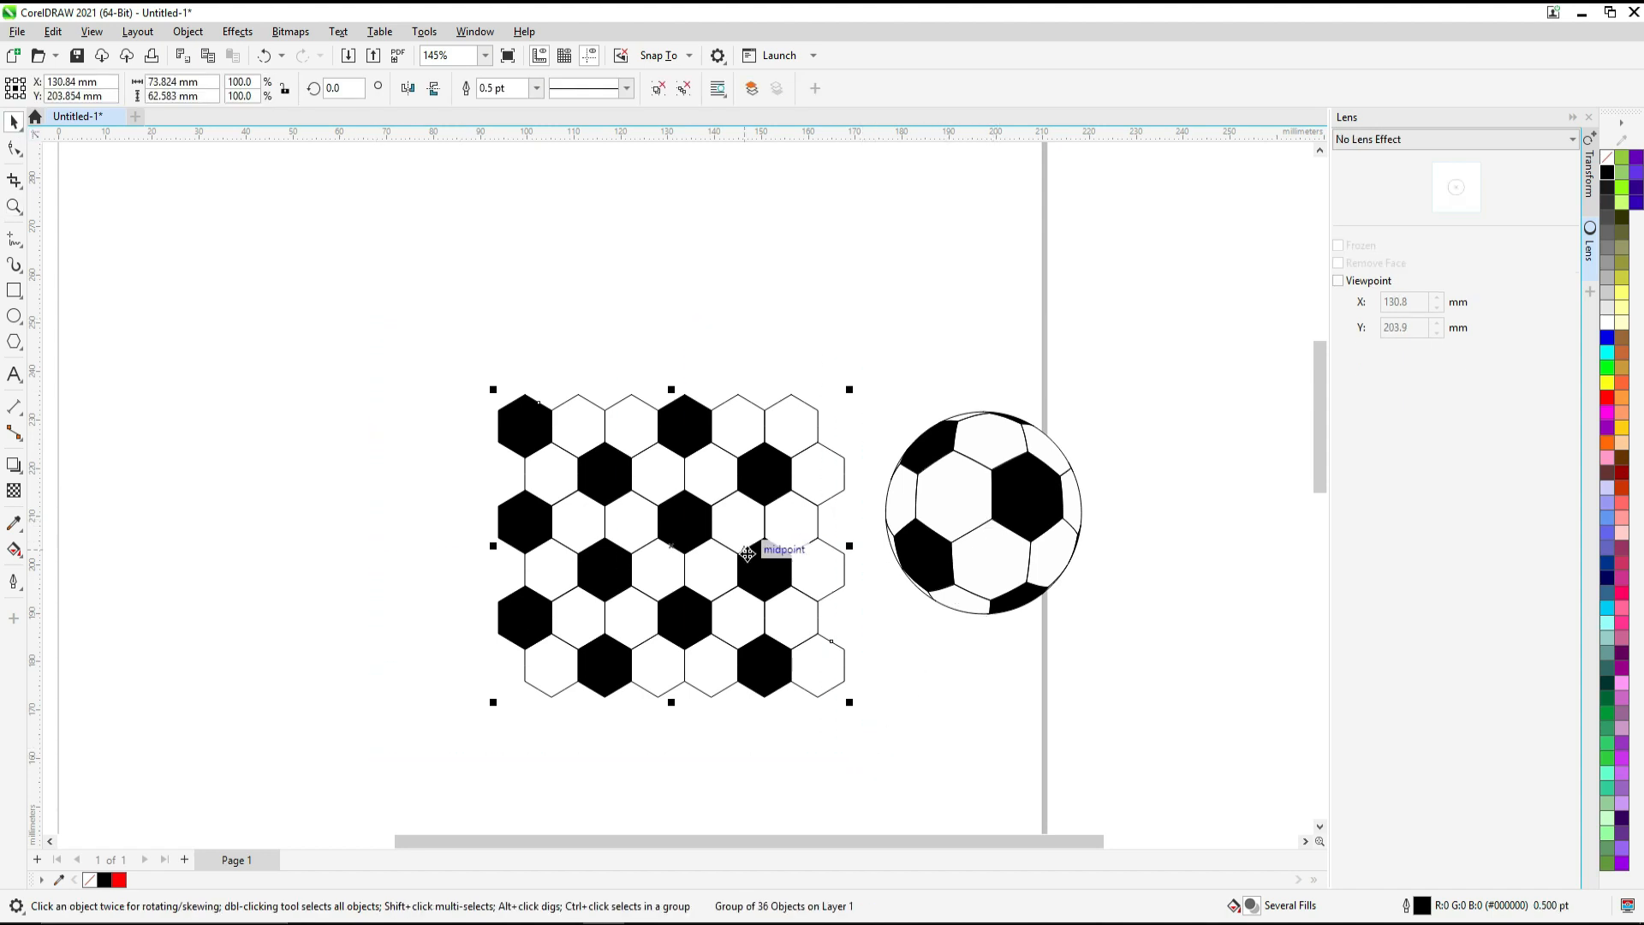
{"action": "left_click_drag", "start_coordinate": [992, 487], "coordinate": [1106, 460]}
Step: Move the ball outside the page, scale it down proportionally to about 35.7 mm in diameter and adjust its position
{"action": "key", "text": "z"}
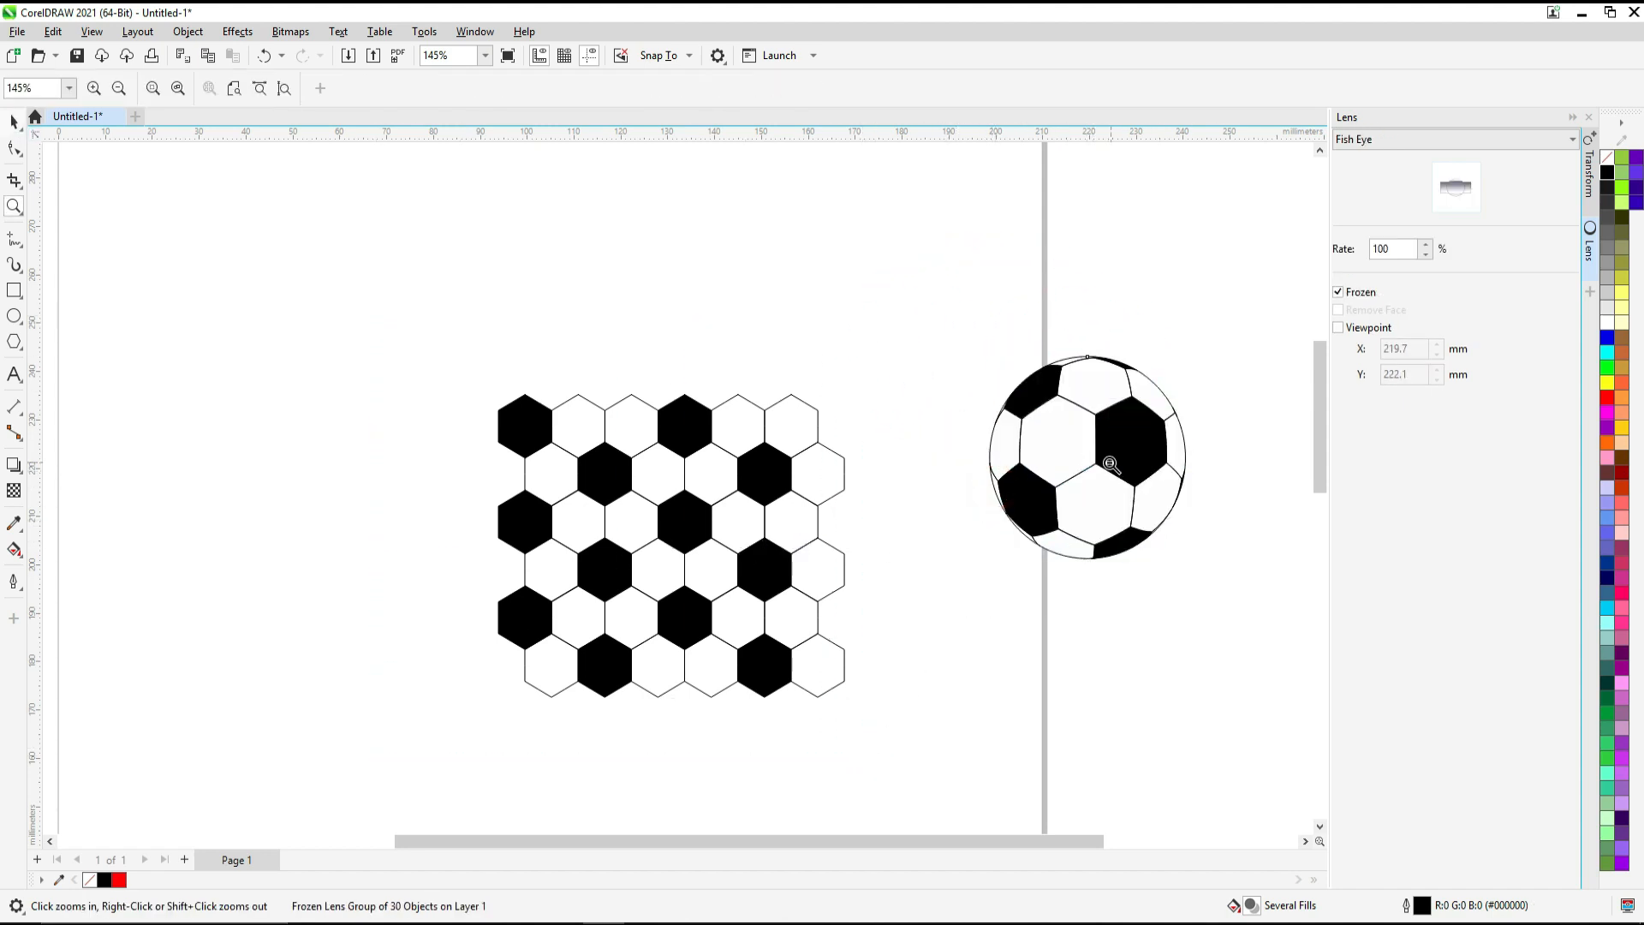
{"action": "key", "text": "F3"}
{"action": "left_click_drag", "start_coordinate": [775, 382], "coordinate": [1087, 568]}
{"action": "left_click", "coordinate": [14, 122]}
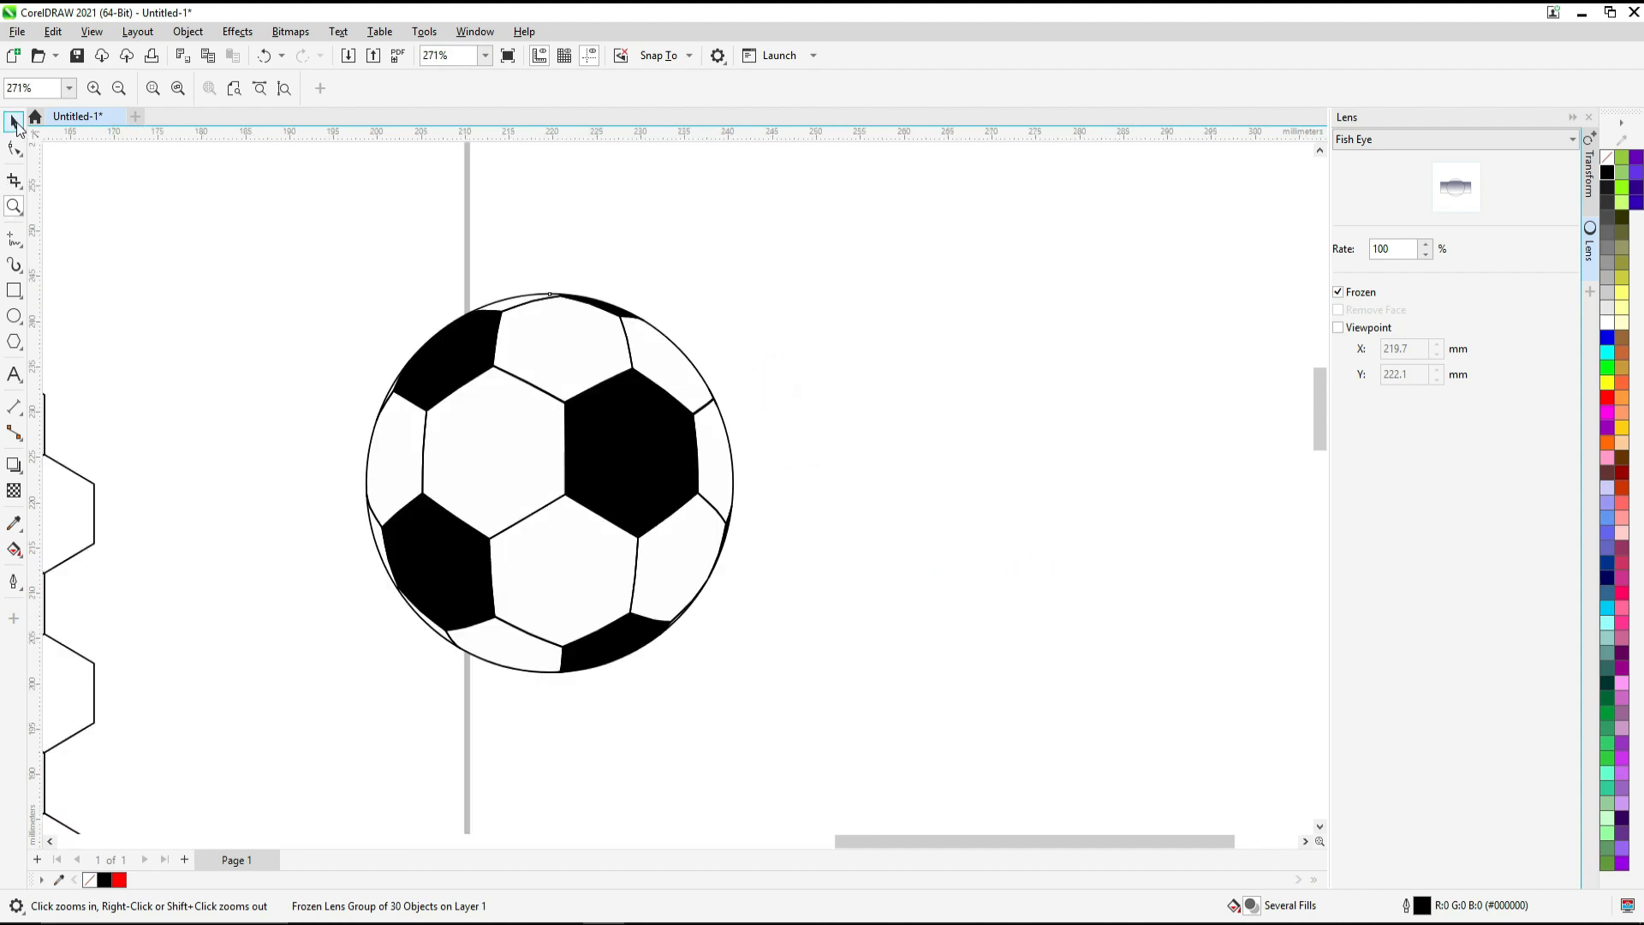
{"action": "left_click_drag", "start_coordinate": [541, 438], "coordinate": [757, 459]}
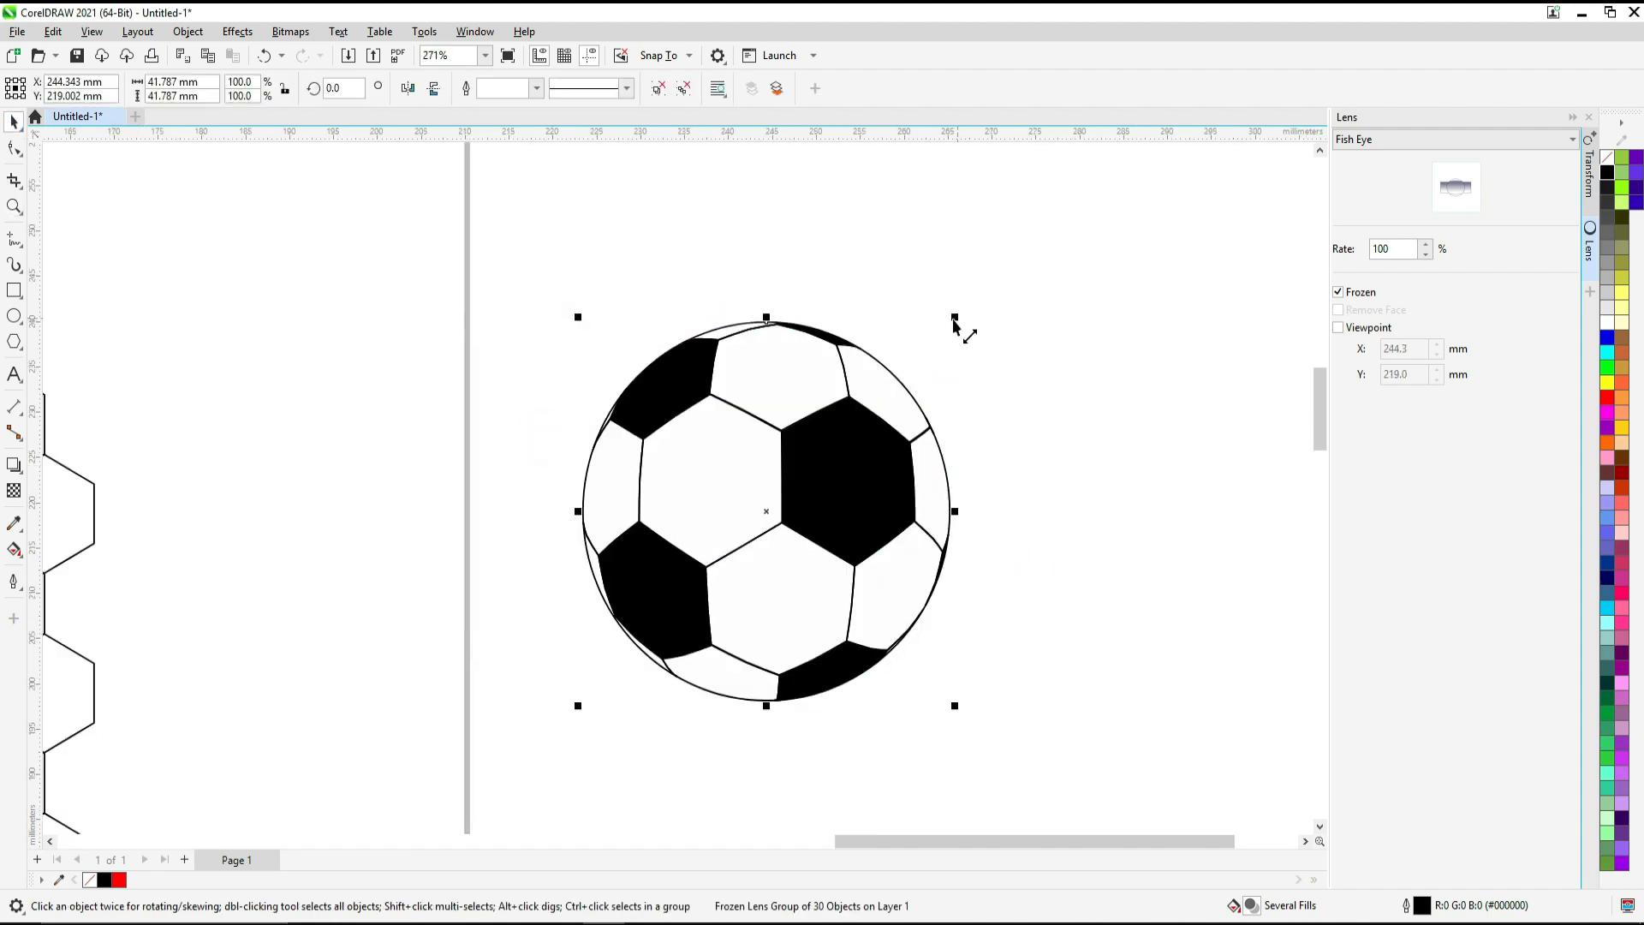
{"action": "left_click_drag", "start_coordinate": [954, 318], "coordinate": [900, 373]}
{"action": "left_click_drag", "start_coordinate": [796, 525], "coordinate": [793, 501]}
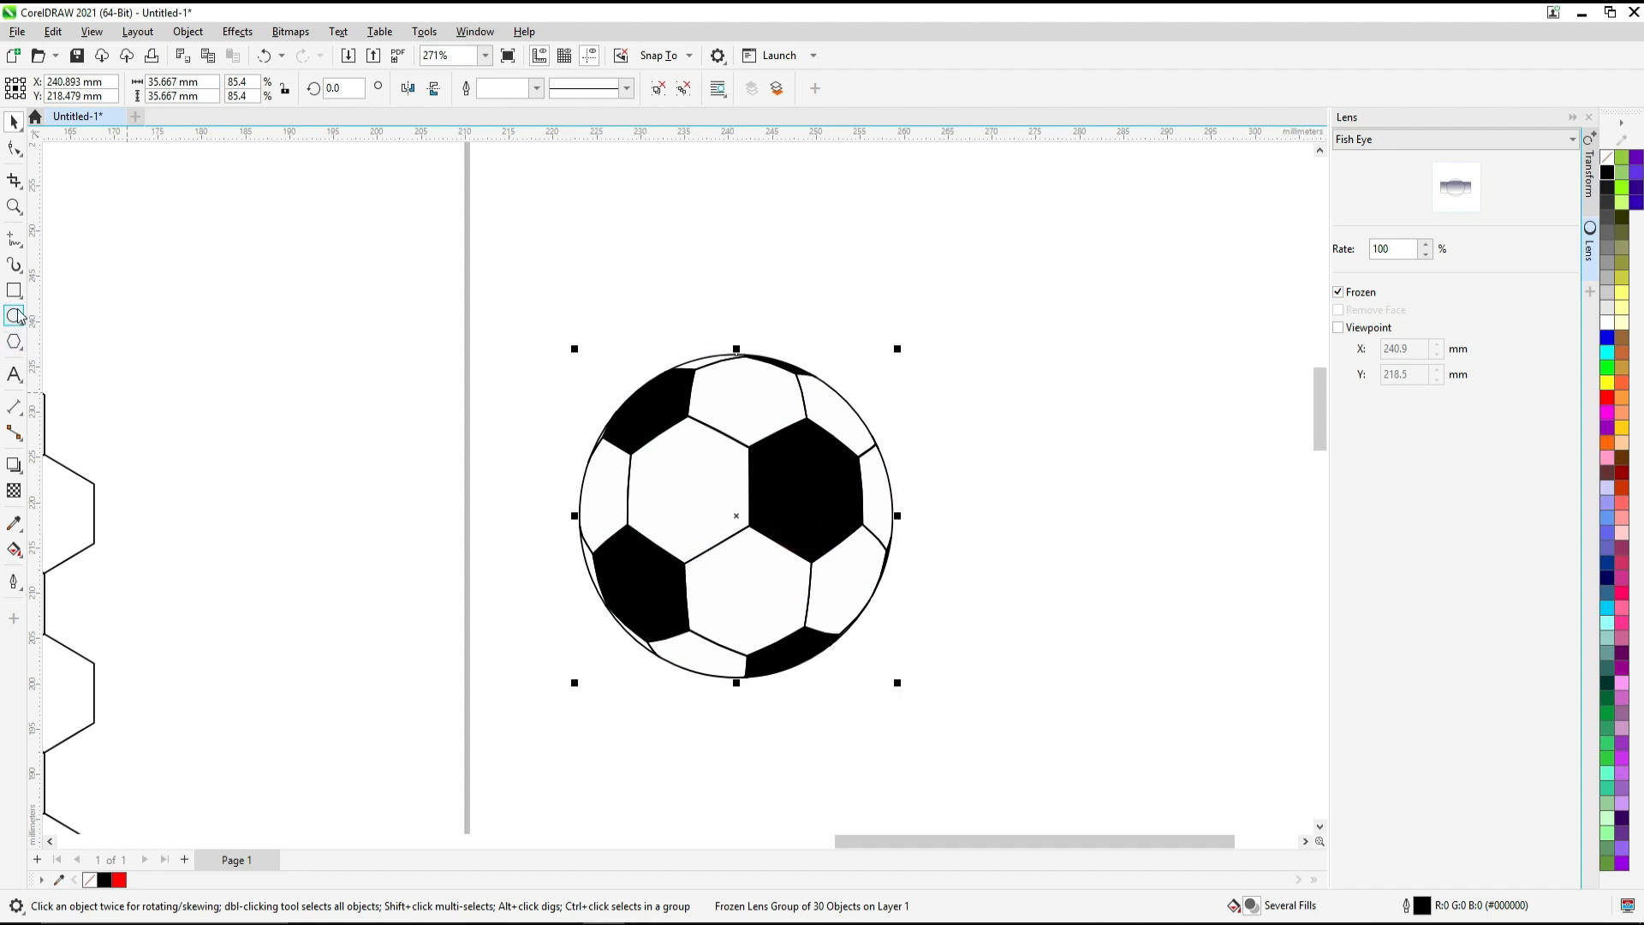
Step: Draw a rectangle about 51.6 by 49.1 mm around the ball, fill it with orange #FF9966 and send it behind the ball
{"action": "left_click", "coordinate": [13, 291]}
{"action": "left_click_drag", "start_coordinate": [511, 306], "coordinate": [965, 750]}
{"action": "left_click", "coordinate": [1622, 413]}
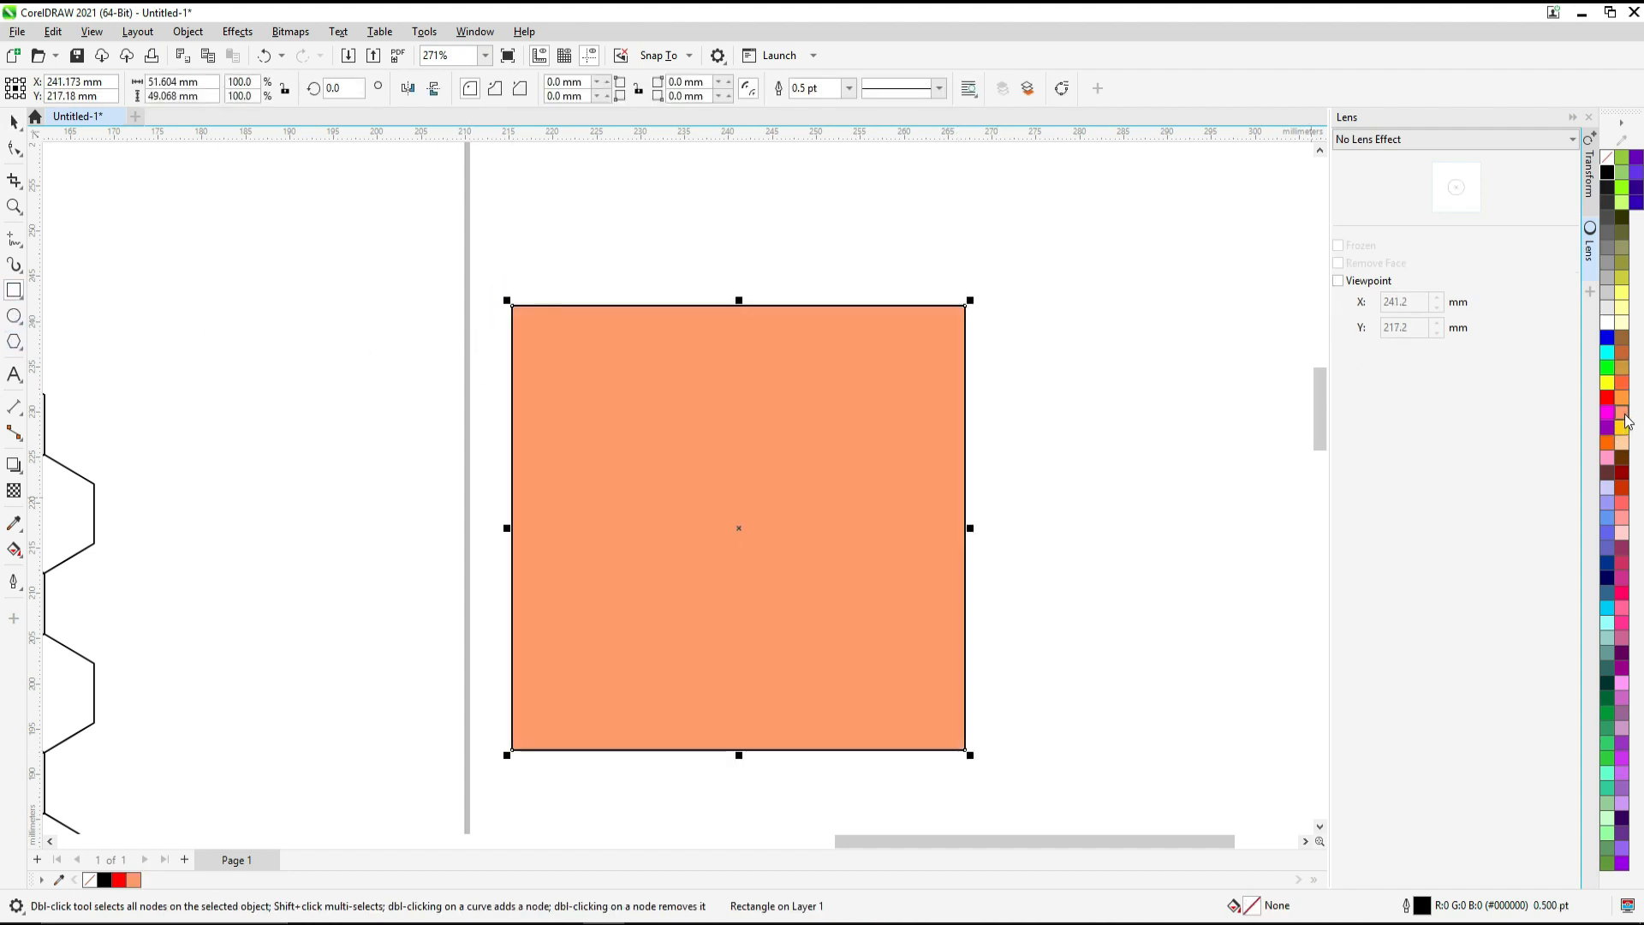
{"action": "key", "text": "shift+Page_Down"}
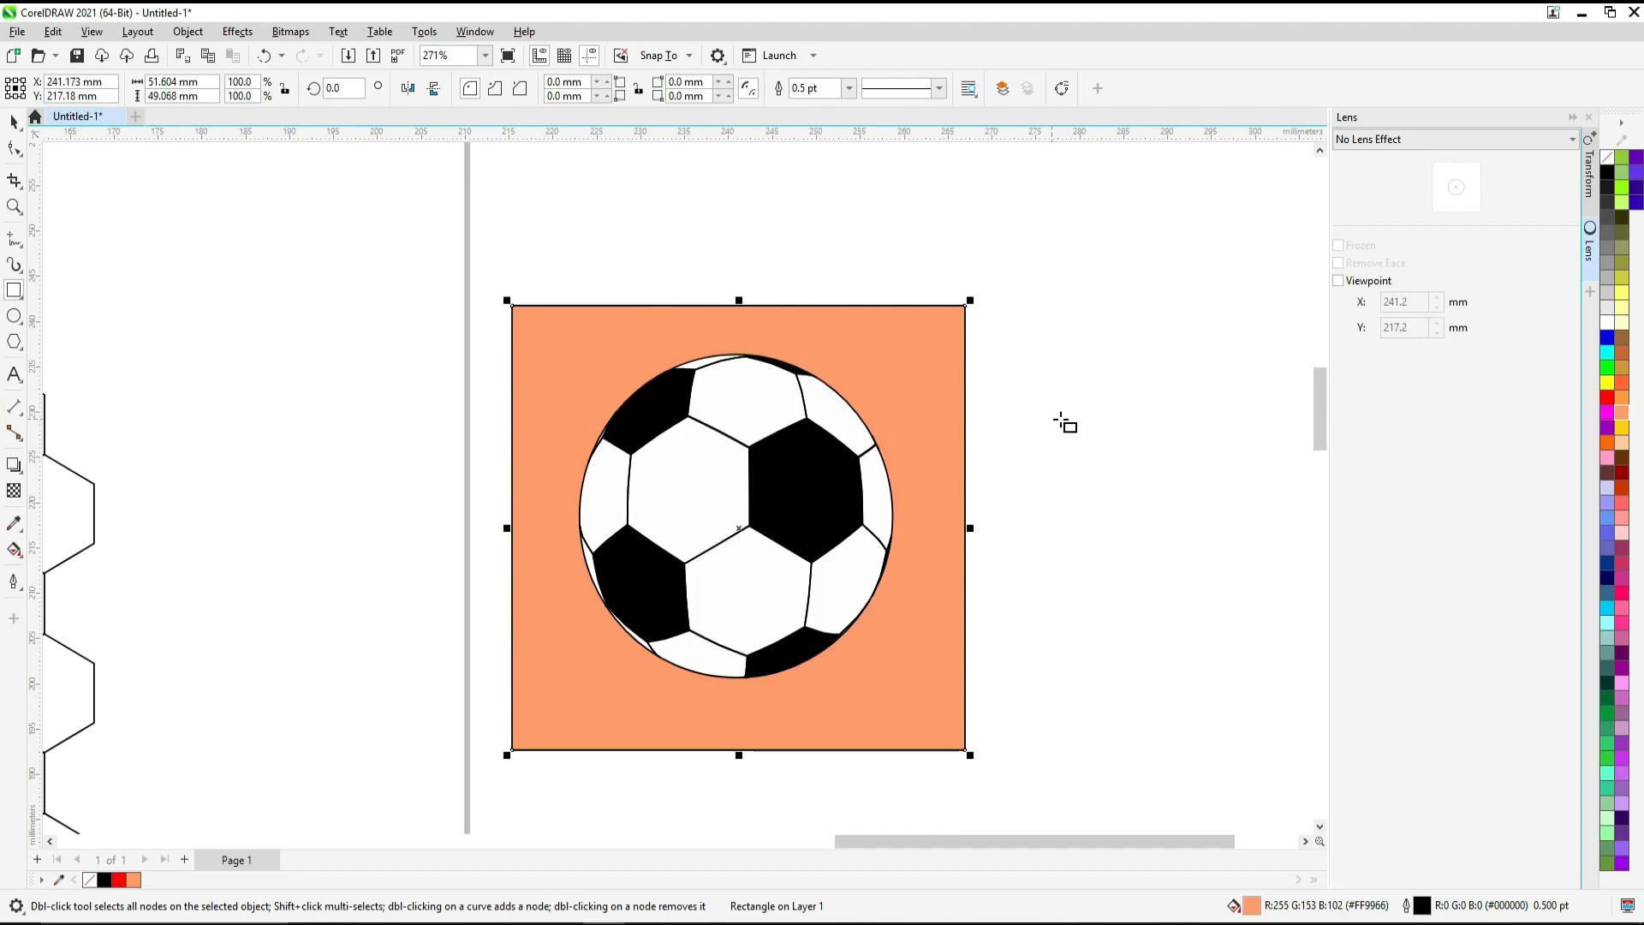
Step: Delete the orange rectangle behind the ball
{"action": "left_click", "coordinate": [14, 122]}
{"action": "left_click", "coordinate": [836, 209]}
{"action": "key", "text": "z"}
{"action": "key", "text": "F4"}
{"action": "left_click_drag", "start_coordinate": [824, 386], "coordinate": [1109, 590]}
{"action": "left_click", "coordinate": [13, 123]}
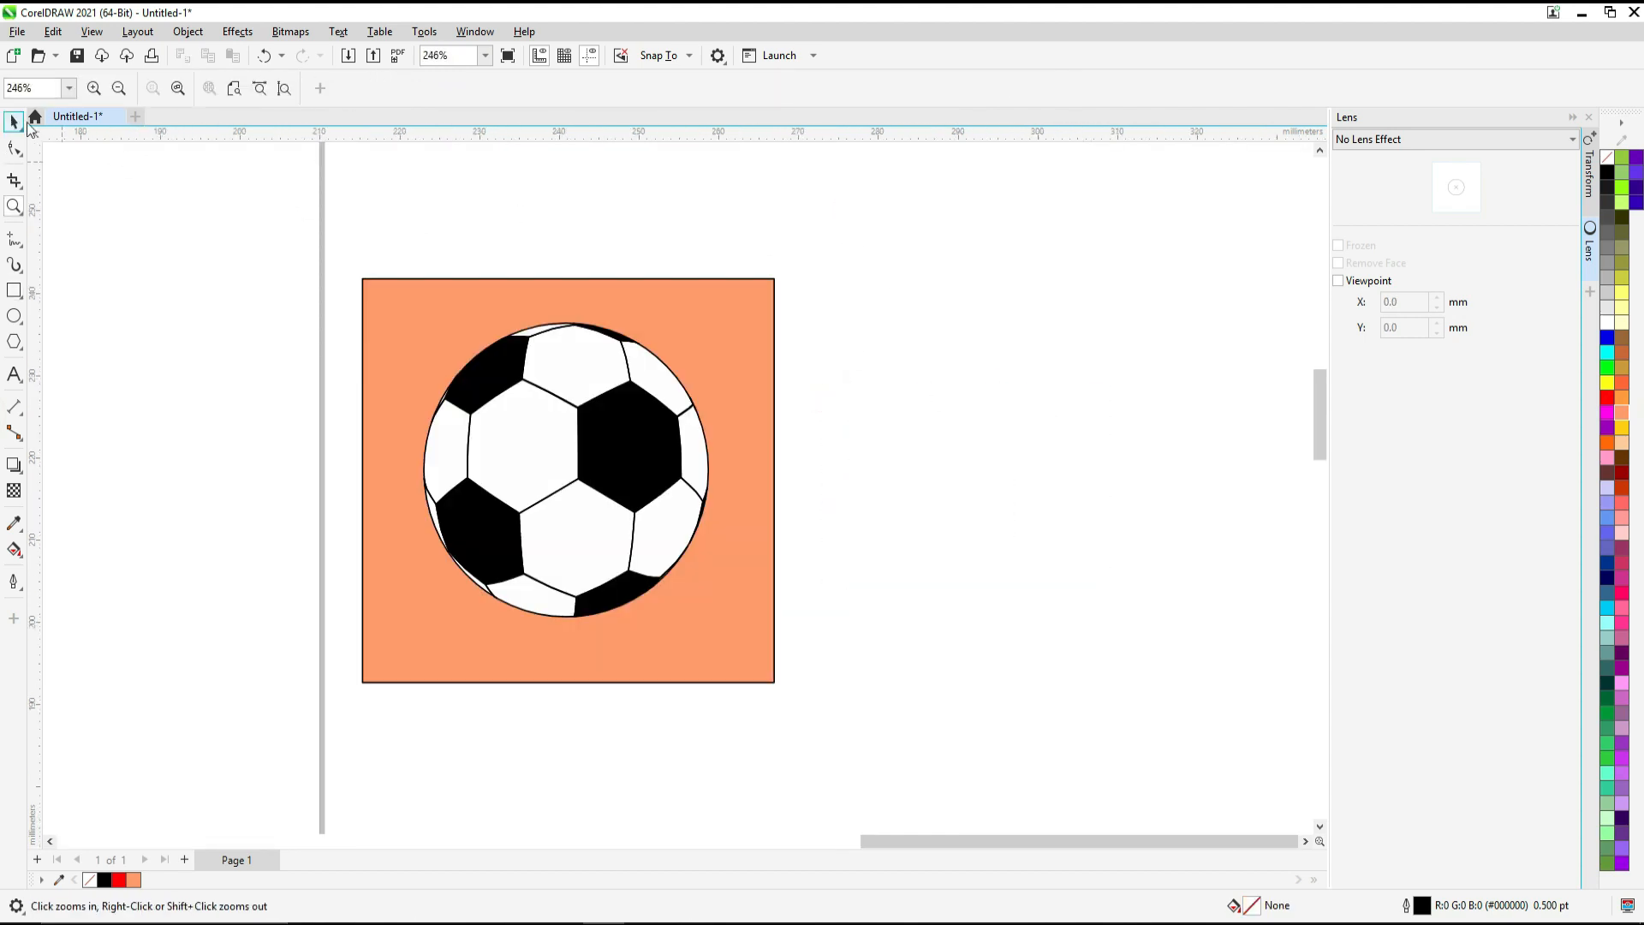
{"action": "left_click", "coordinate": [736, 317]}
{"action": "key", "text": "Delete"}
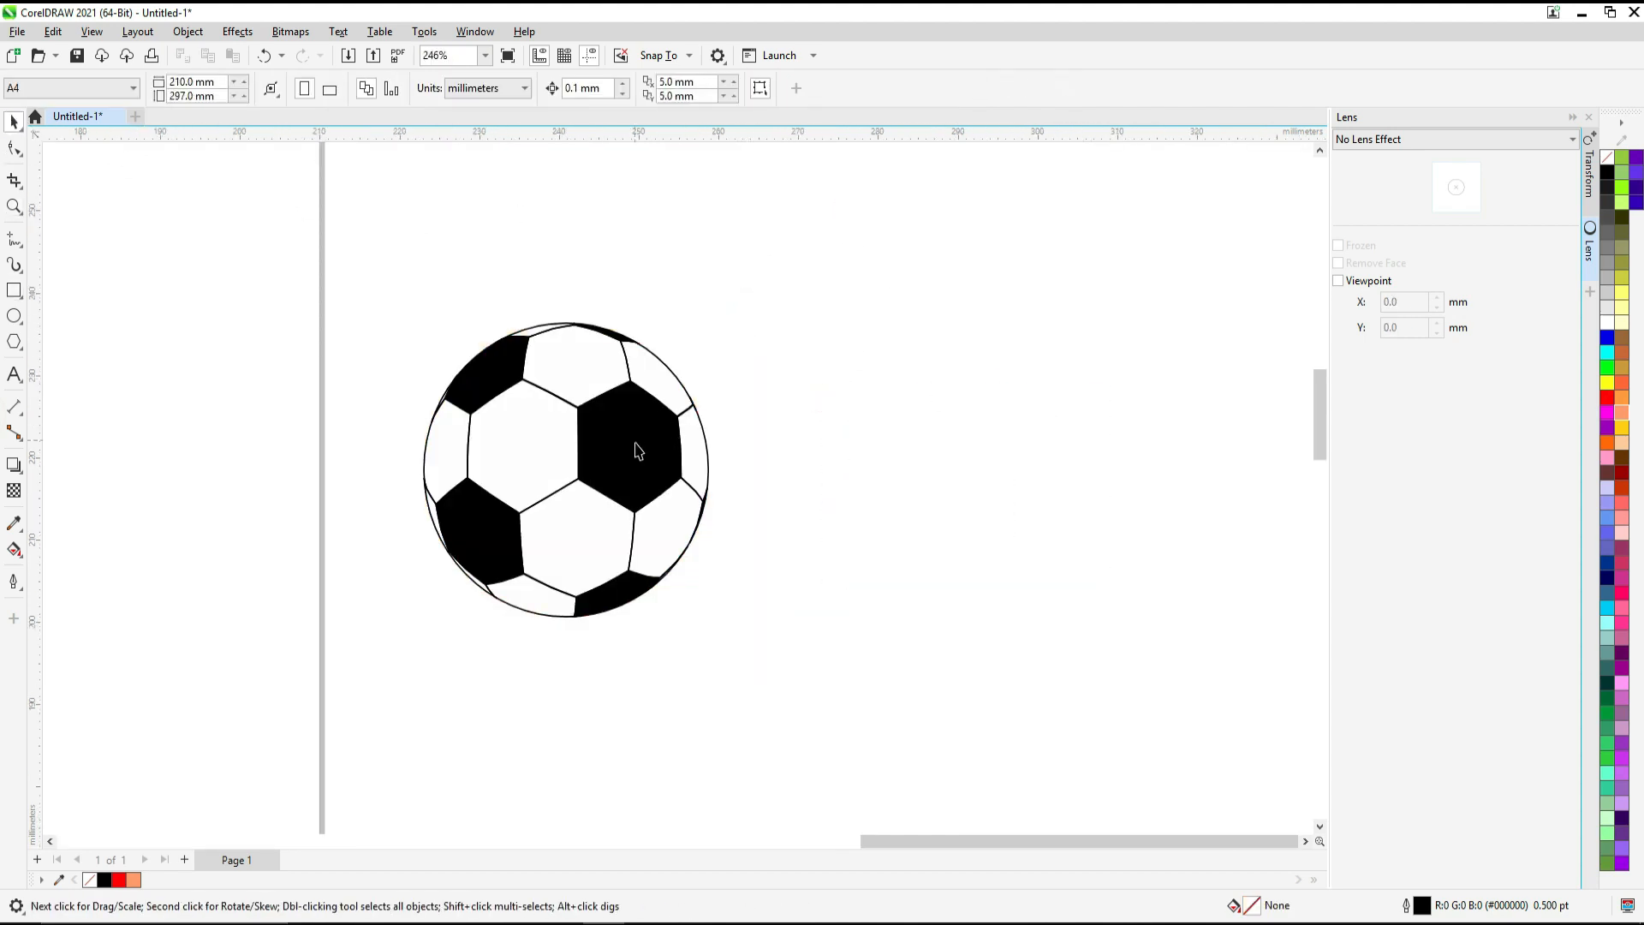
Step: Move the finished ball slightly down and to the right, and deselect it
{"action": "left_click_drag", "start_coordinate": [638, 451], "coordinate": [684, 550]}
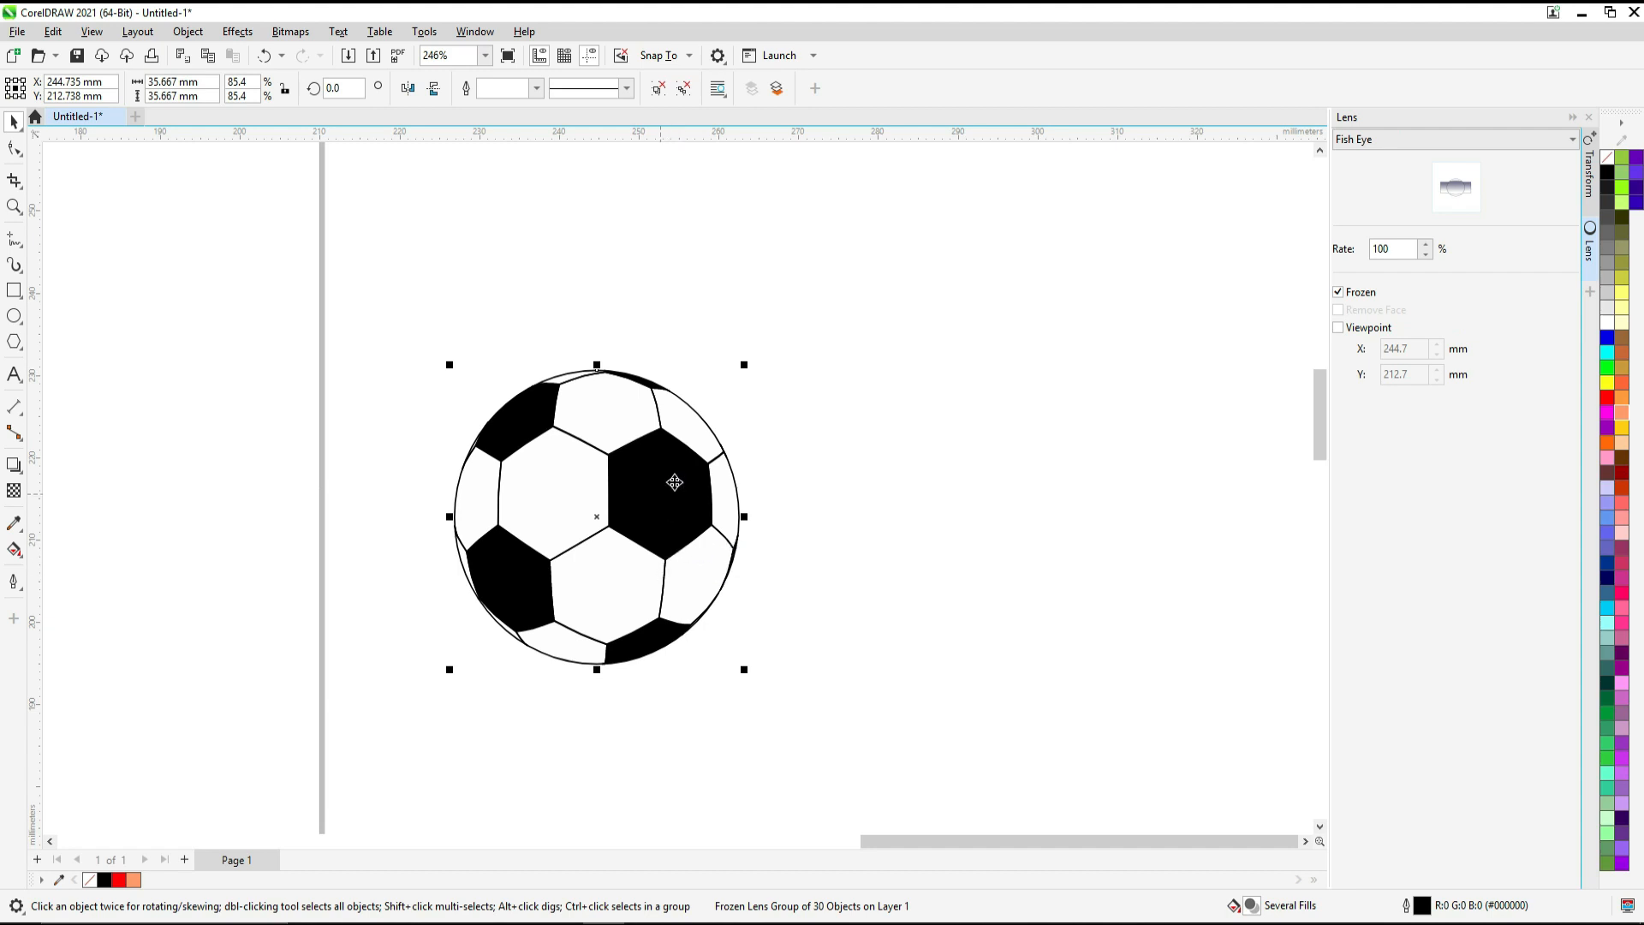
{"action": "left_click", "coordinate": [867, 496]}
{"action": "left_click", "coordinate": [866, 494]}
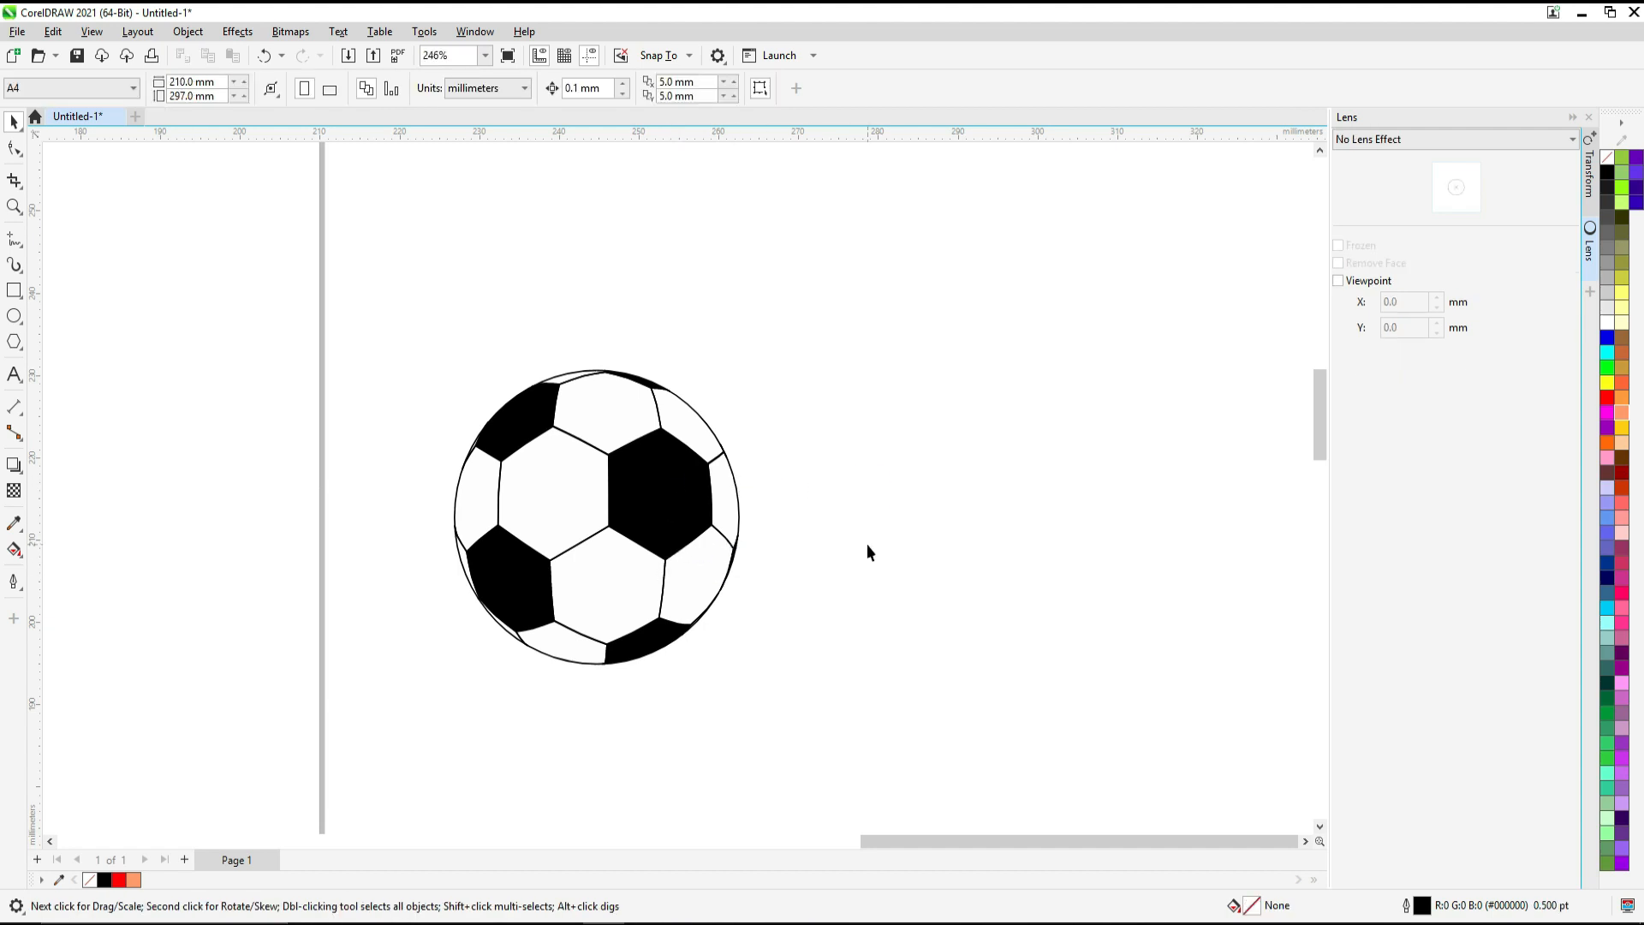